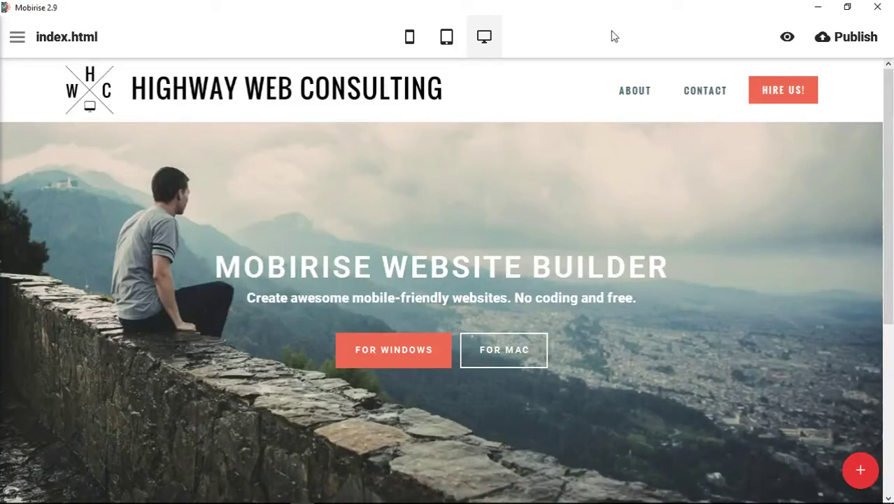
Step: Open the block list to add a Pricing Tables block below the index.html hero
left_click(860, 469)
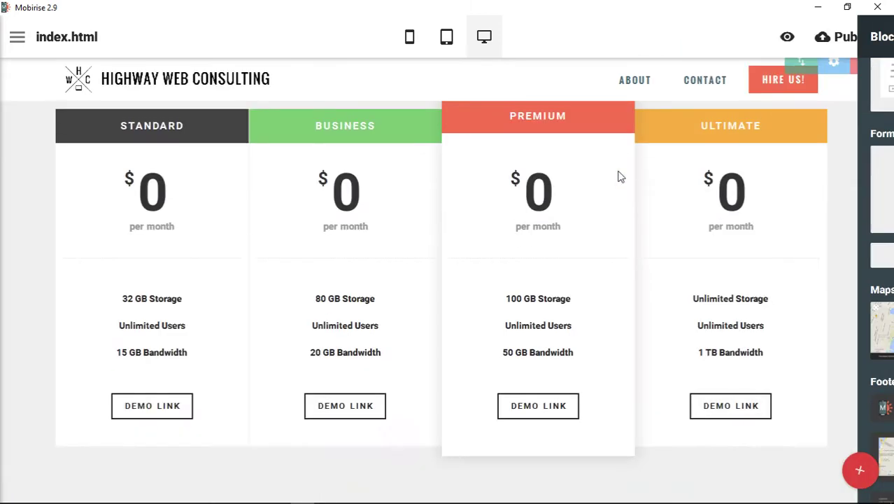
scroll(668, 192, "up", 2)
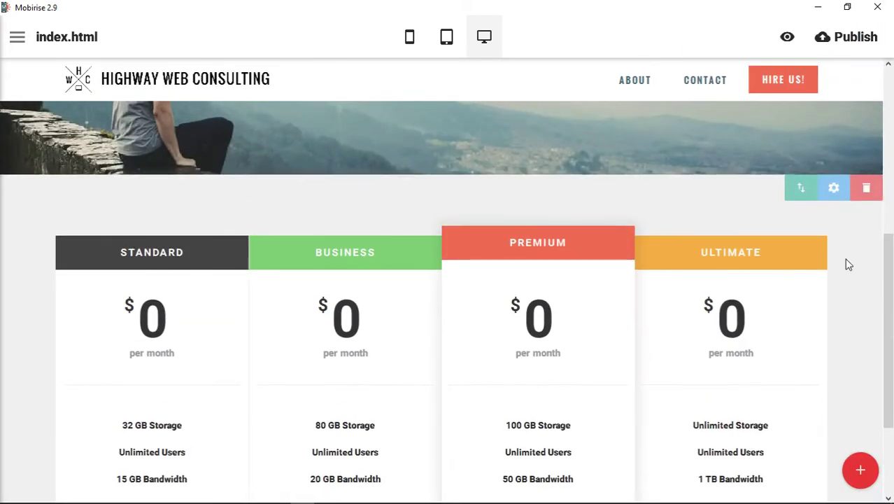
scroll(847, 263, "down", 2)
scroll(847, 264, "up", 1)
scroll(847, 264, "down", 1)
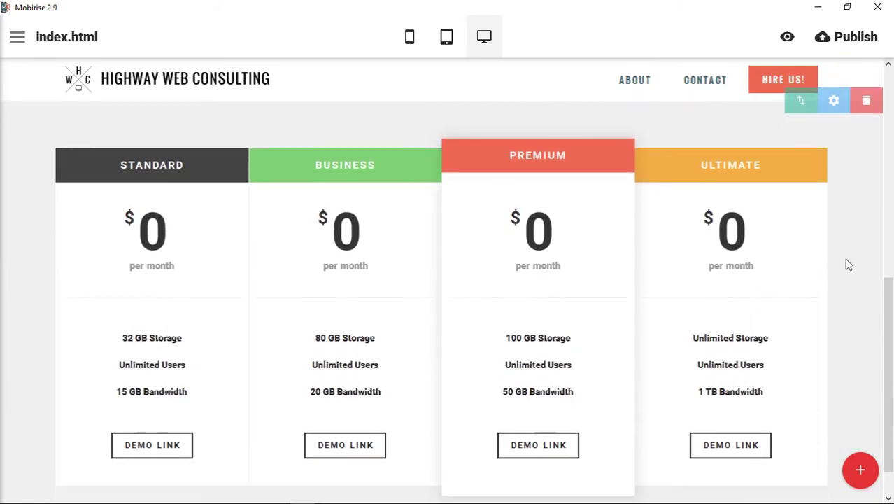
scroll(890, 314, "up", 1)
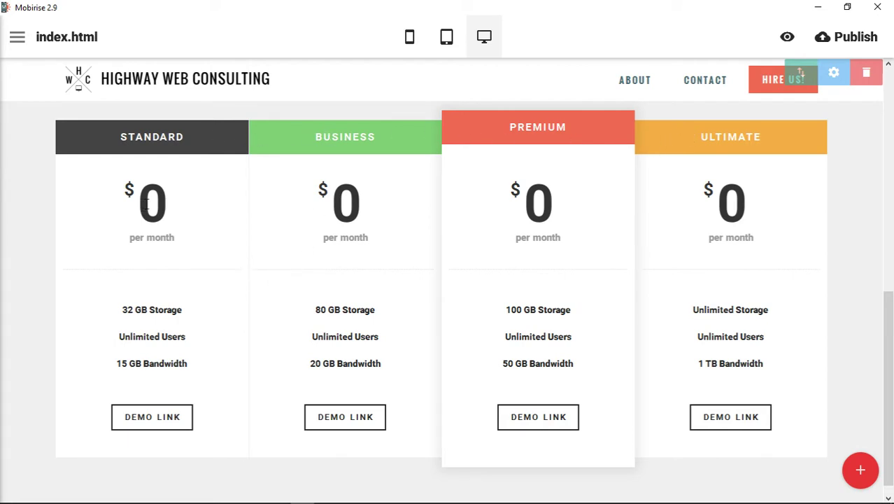
left_click_drag(131, 241, 185, 239)
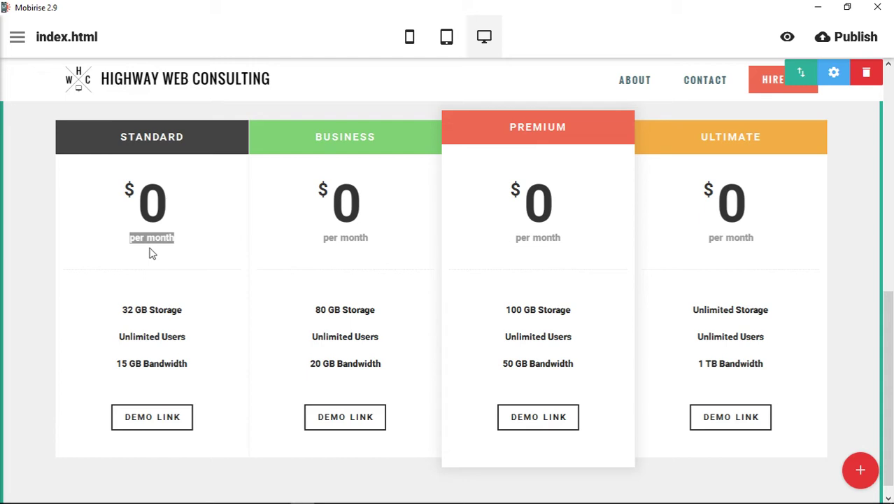
left_click(156, 240)
Step: Colour the storage, users and bandwidth feature lines blue in all pricing cards
left_click(155, 206)
key("End")
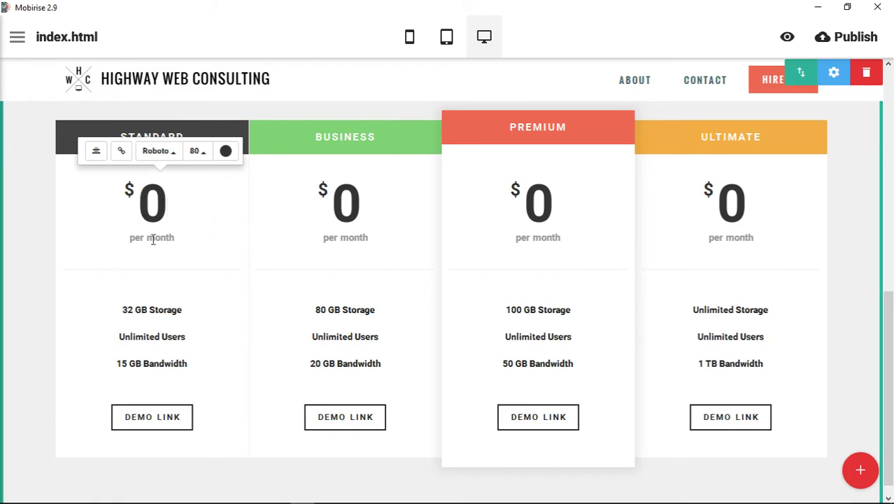
left_click(144, 338)
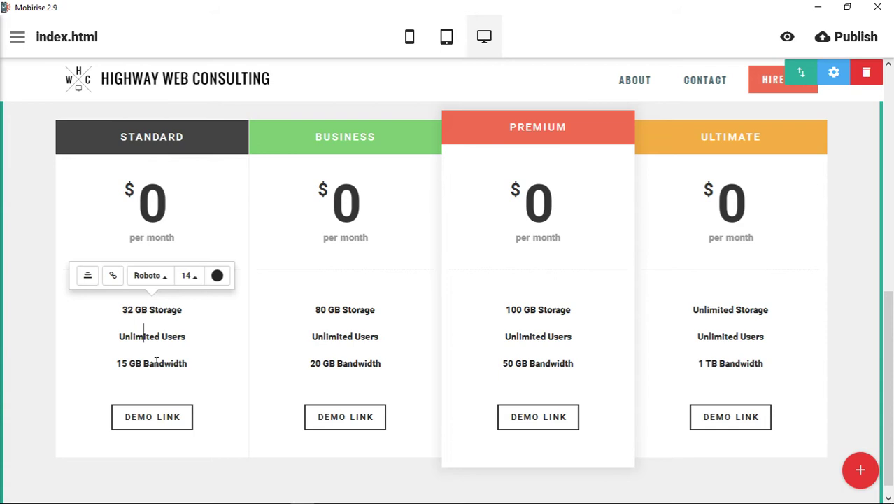
left_click(154, 363)
left_click(217, 276)
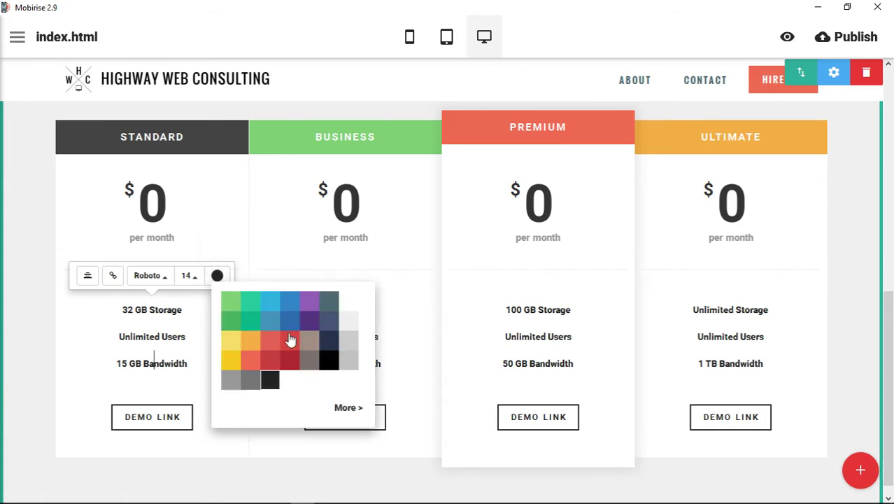
left_click(290, 303)
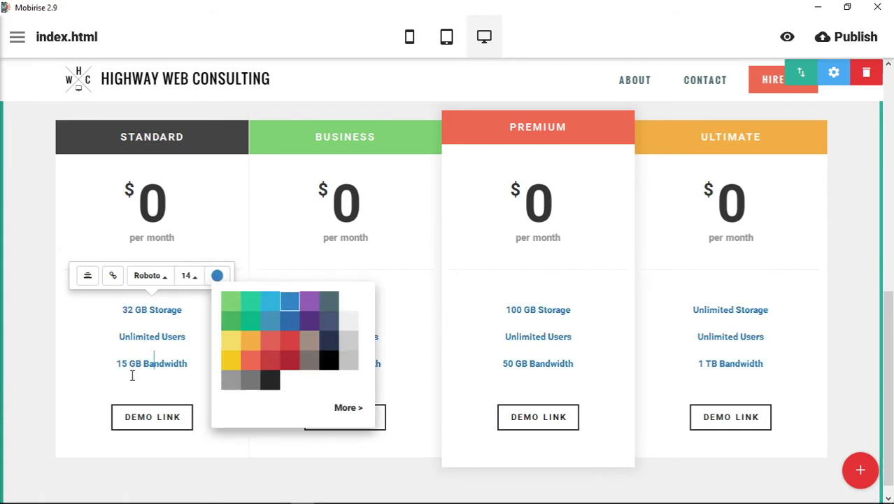
left_click(18, 326)
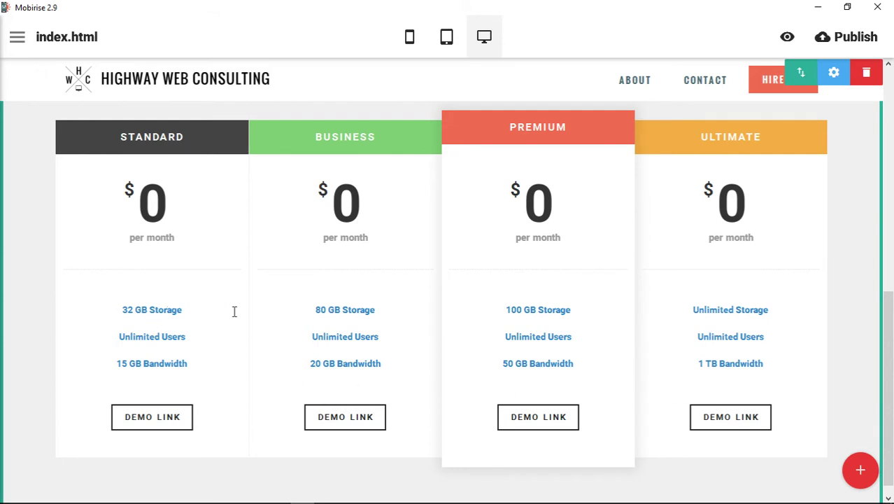
Step: Change the pricing cards' feature lines to the Raleway font
left_click(159, 346)
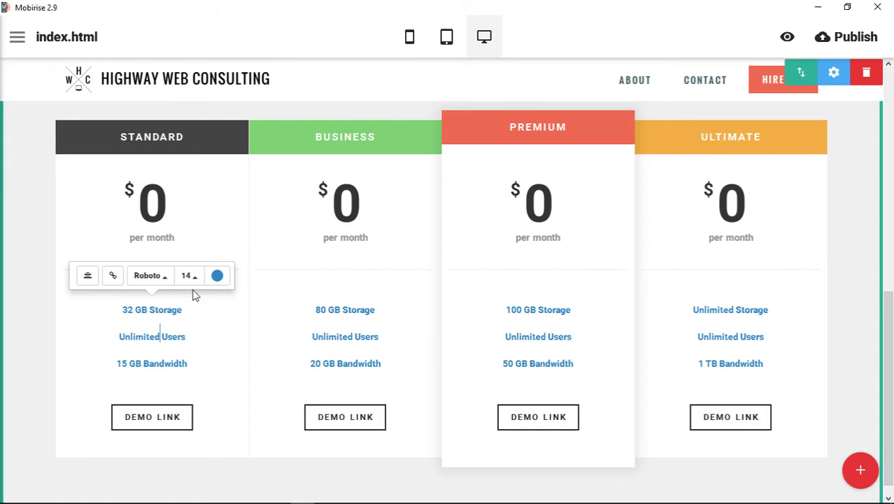
left_click(161, 278)
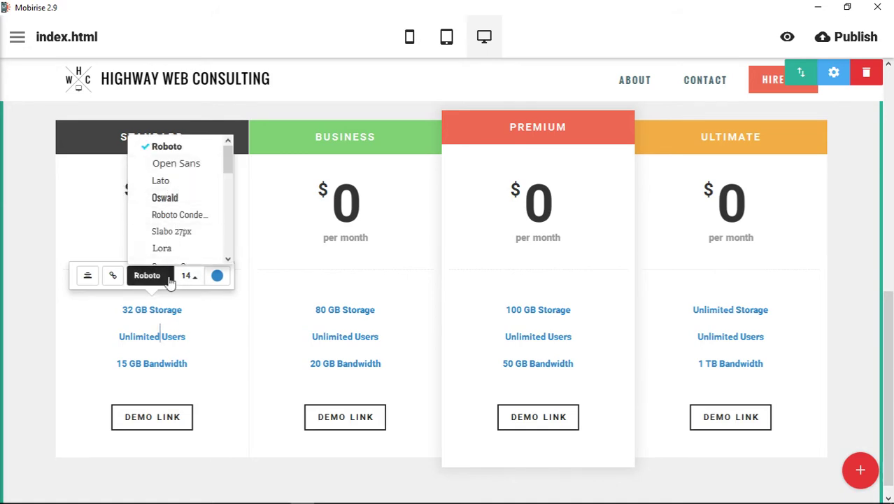
scroll(165, 241, "down", 1)
scroll(175, 224, "down", 2)
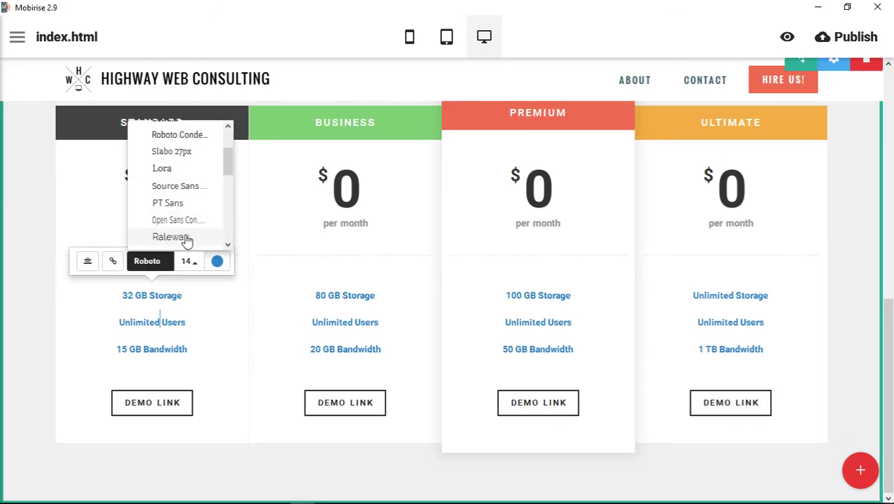
left_click(188, 241)
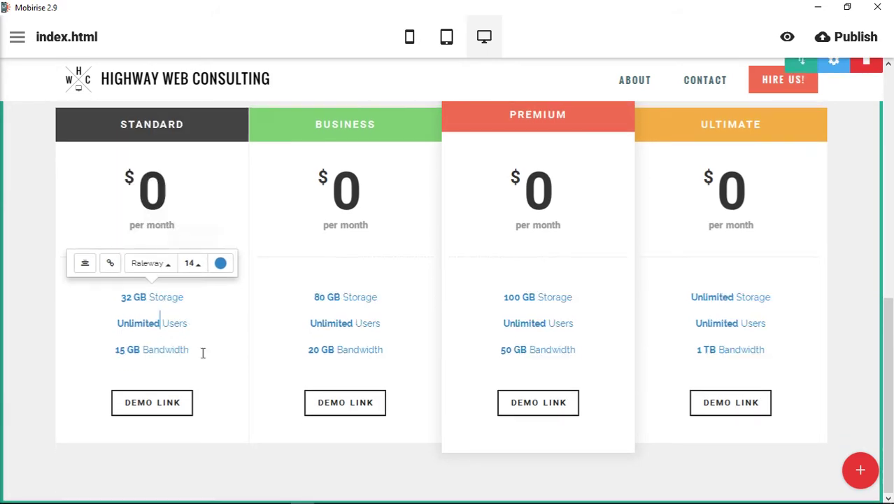
left_click(43, 308)
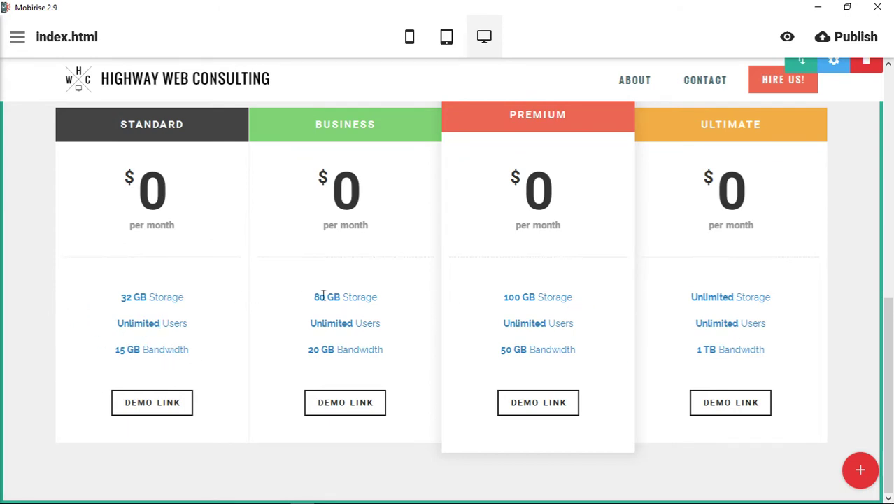
Step: Set the per-month and price text size to 12, then change it to 30
left_click(160, 225)
left_click(189, 196)
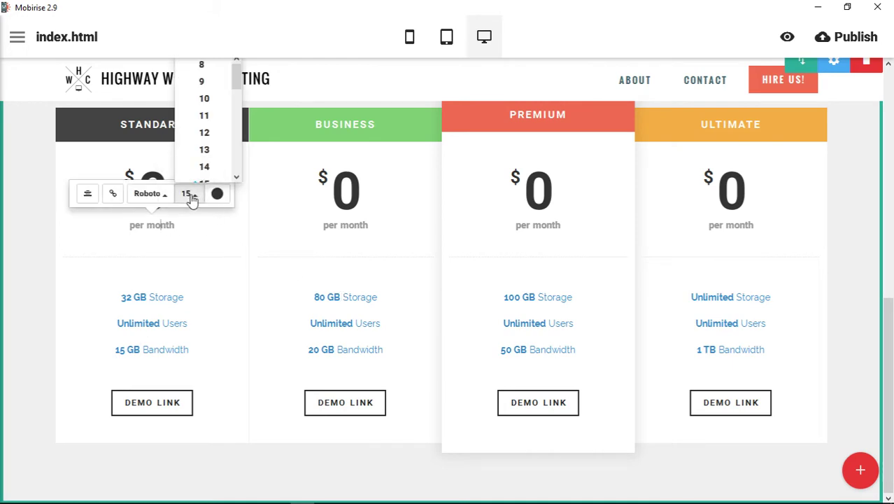
left_click(204, 134)
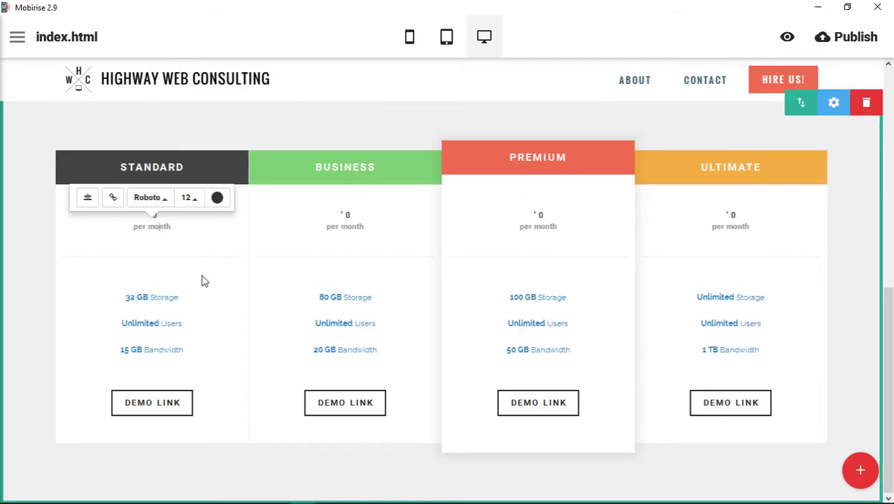
left_click(133, 260)
left_click(155, 221)
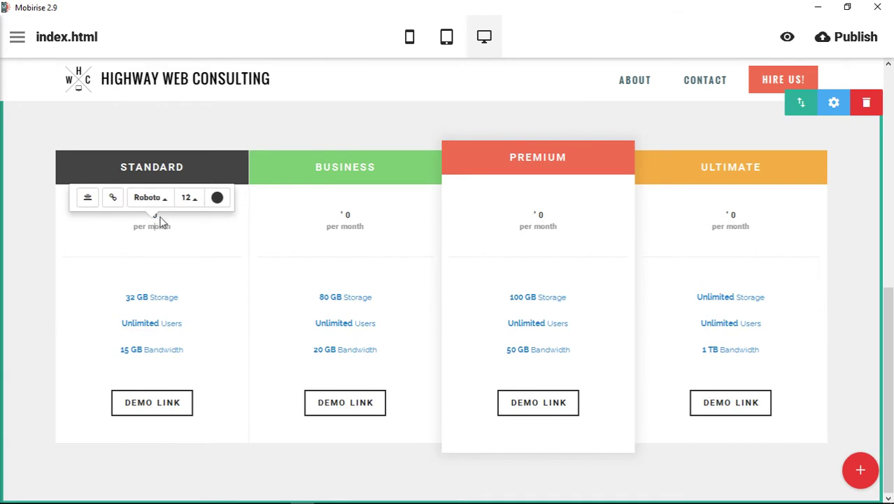
left_click(195, 198)
scroll(201, 144, "down", 2)
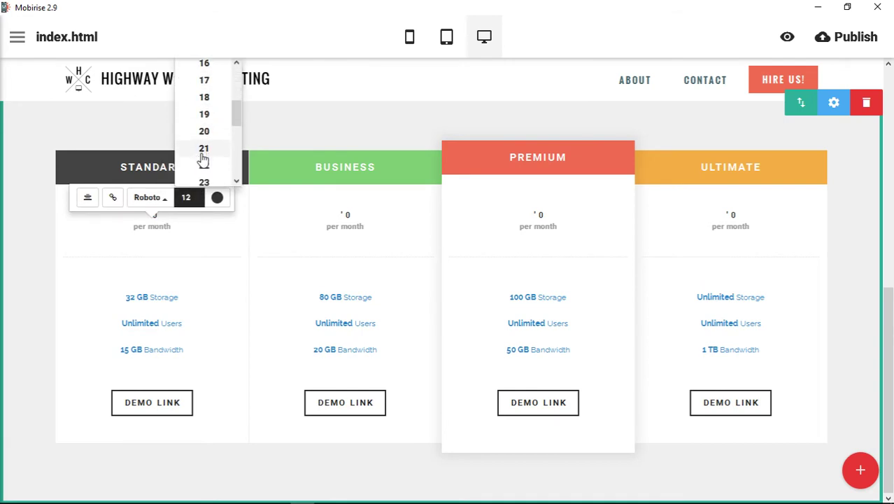
scroll(203, 160, "down", 2)
left_click(204, 172)
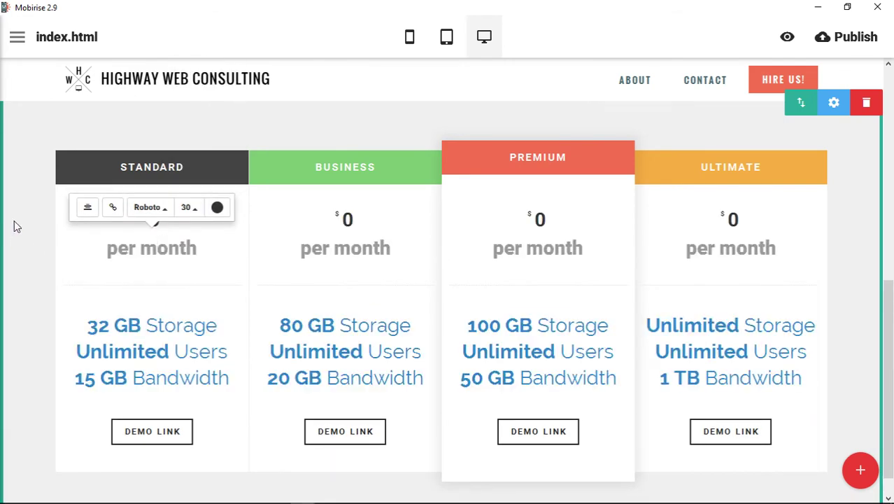
left_click(17, 226)
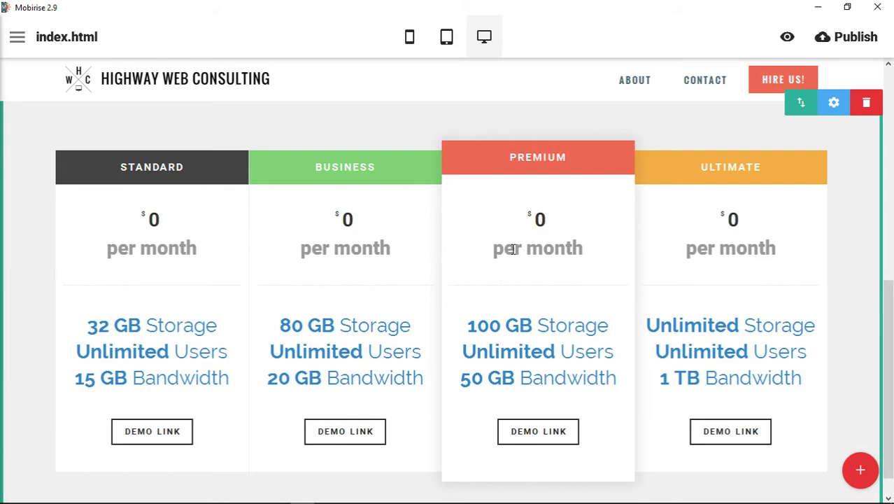
left_click(866, 103)
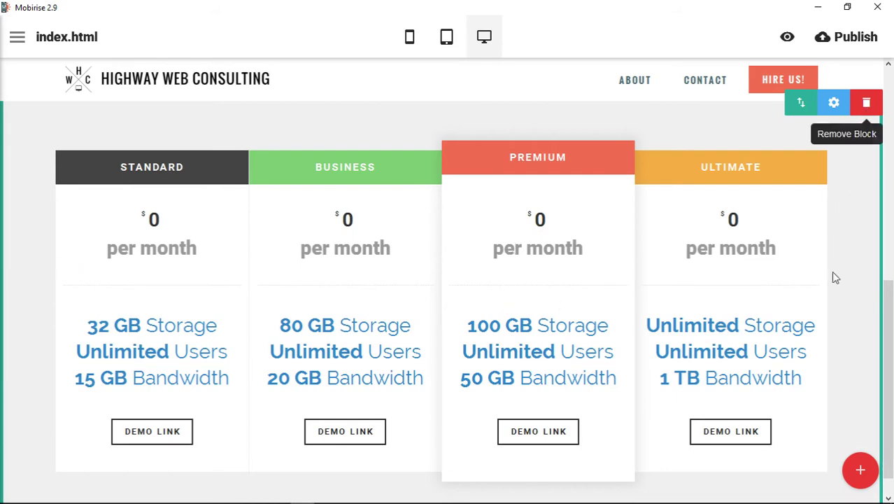
Step: Delete the restyled pricing block and insert a fresh default Pricing Tables block
left_click(613, 81)
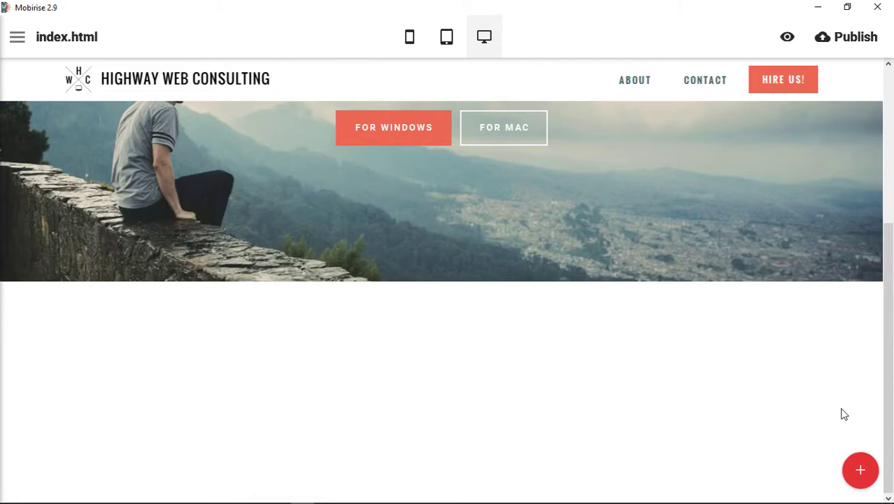
left_click(857, 472)
scroll(796, 364, "down", 2)
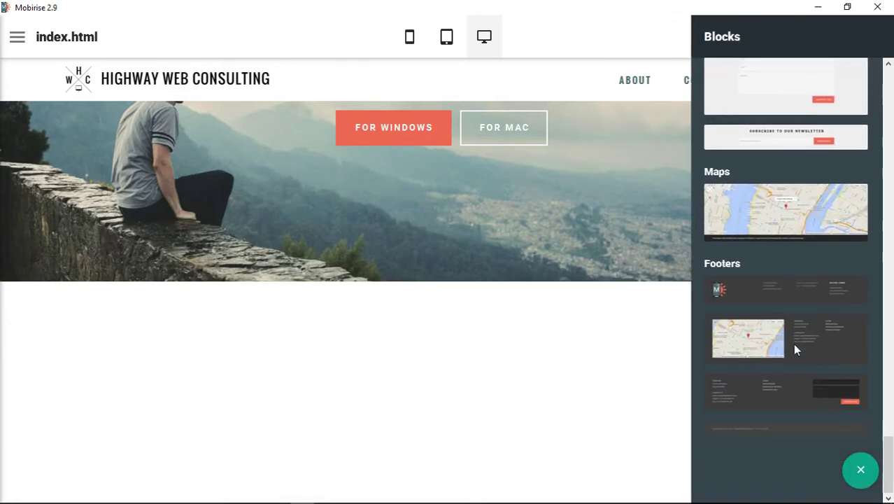
scroll(795, 351, "up", 5)
left_click(794, 293)
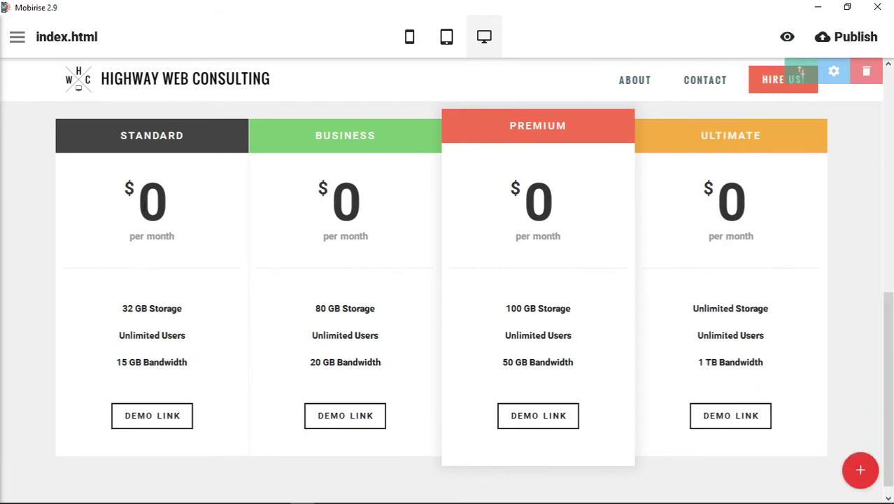
Step: Set the four tier prices to $50, $75, $100 and $150
double_click(142, 202)
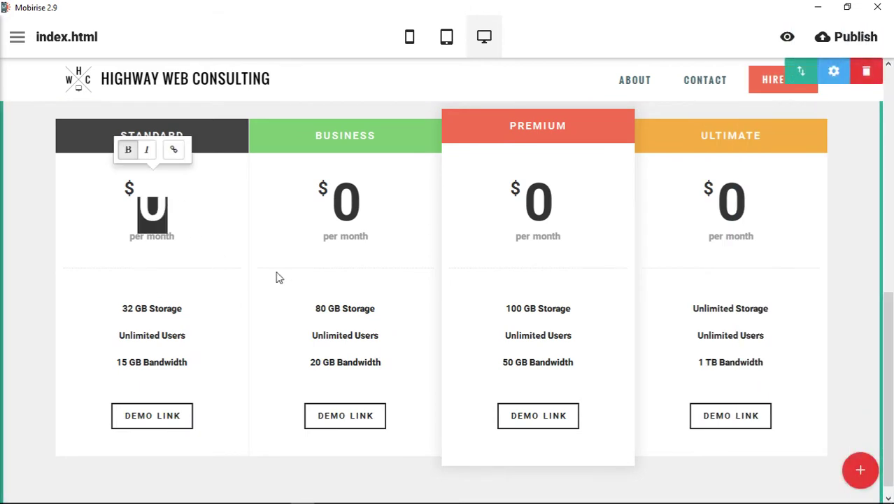
type("50")
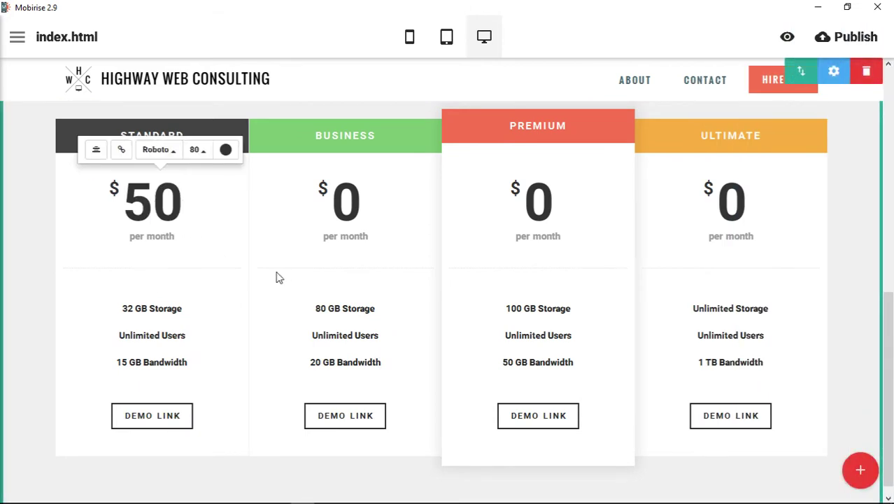
double_click(363, 207)
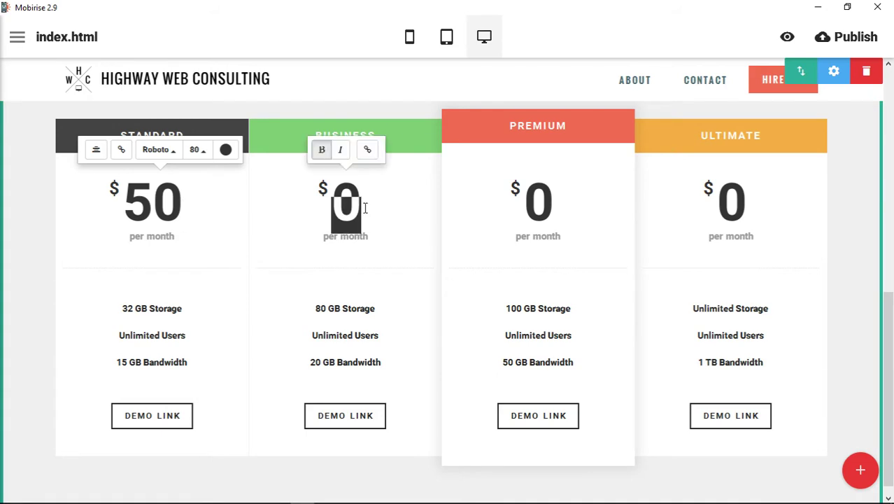
type("75")
left_click(524, 207)
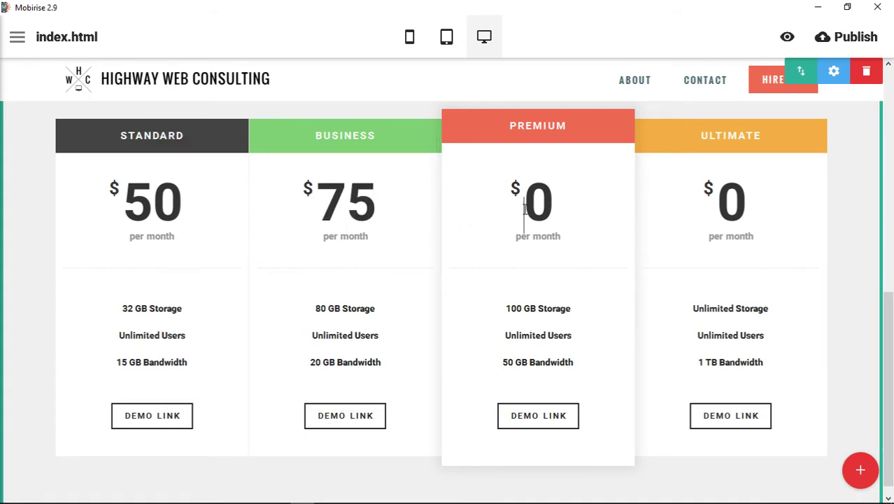
type("1000")
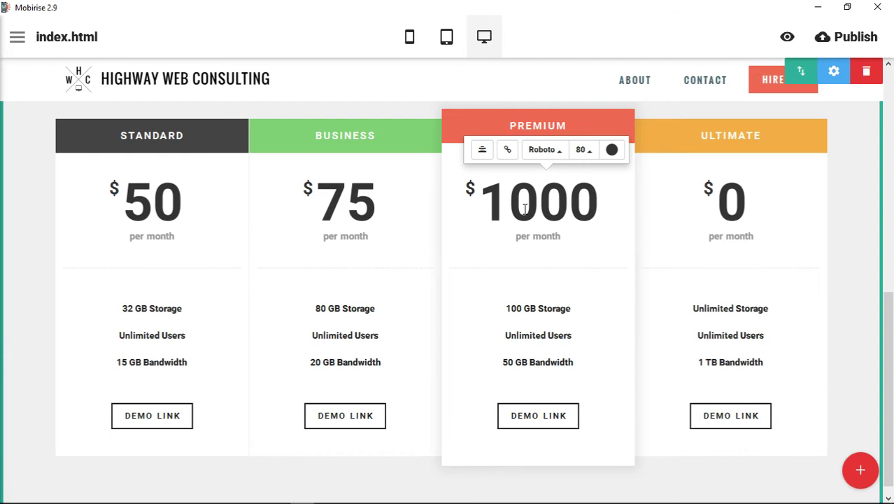
key("Delete")
left_click(718, 217)
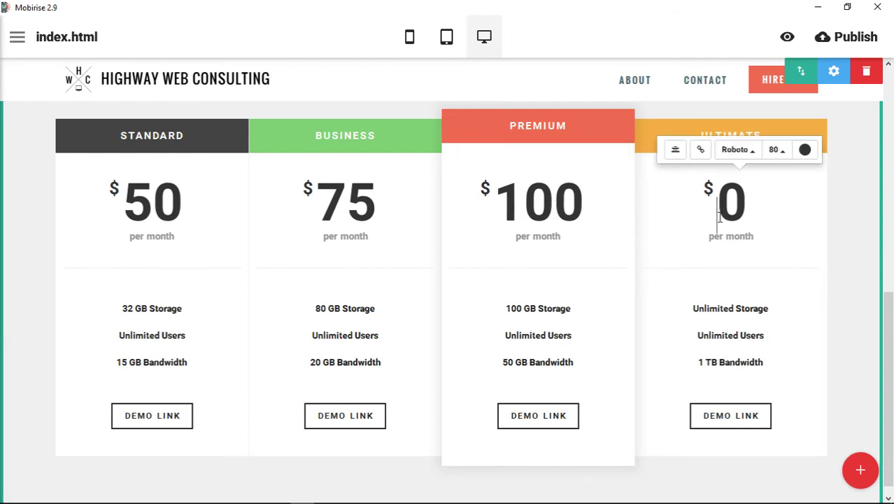
type("1500")
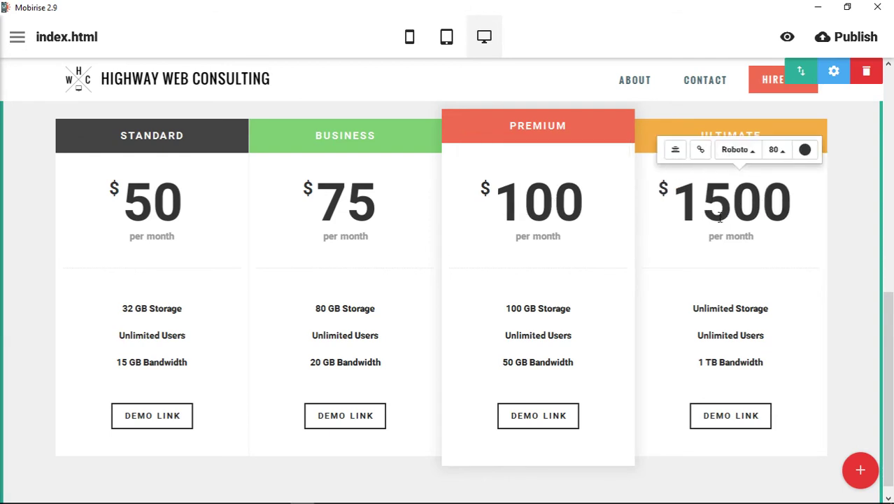
key("Delete")
left_click(691, 44)
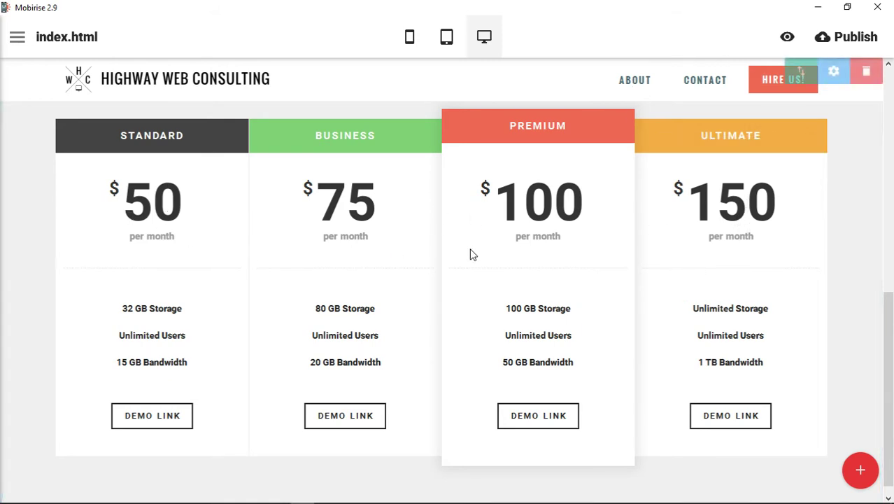
Step: Rename the headings ULTIMATE to SUPER PREMIUM, BUSINESS to ENTERPRISE and STANDARD to SOLO
left_click(706, 135)
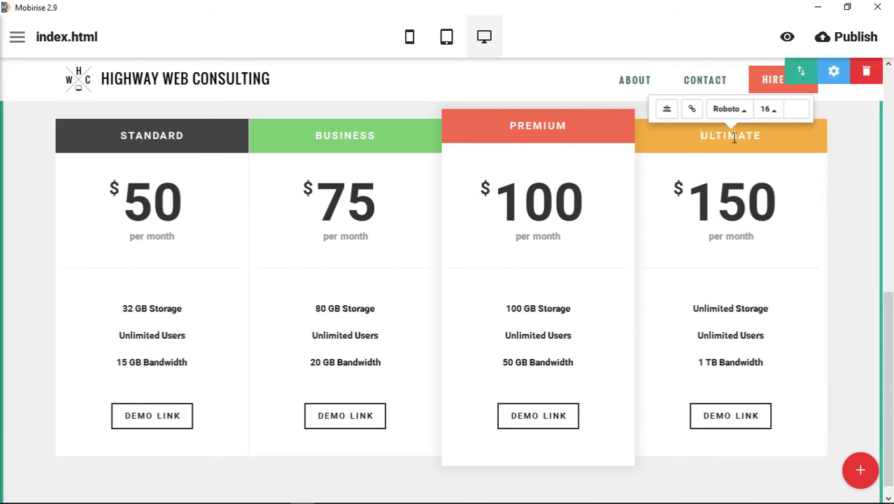
double_click(700, 135)
type("Pre")
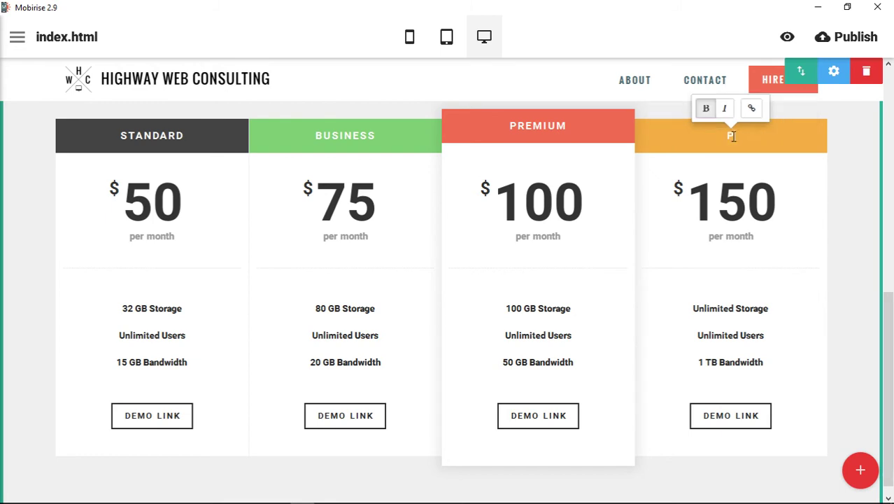
key("BackSpace")
key("BackSpace")
key("BackSpace")
type("S")
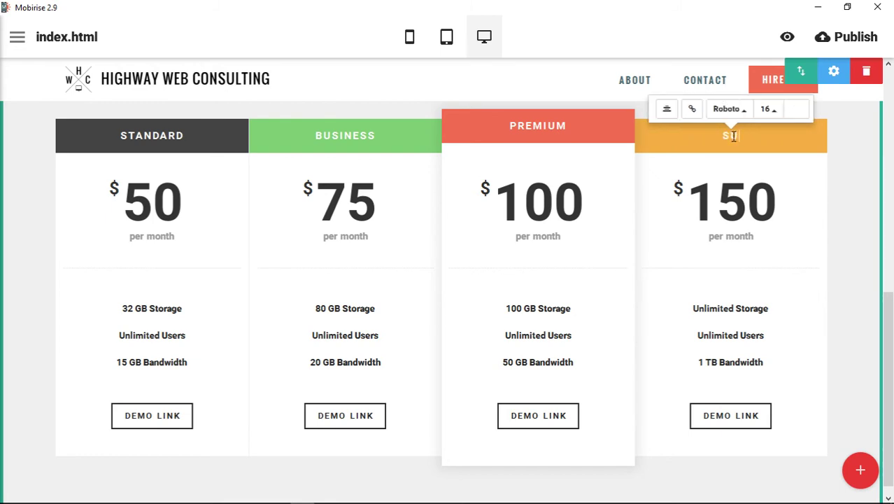
type("UPER PREMIUM")
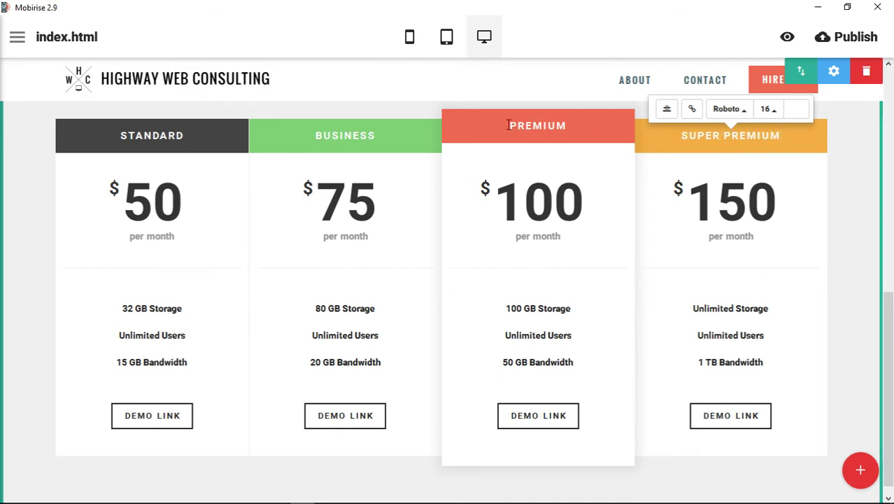
left_click_drag(316, 138, 435, 138)
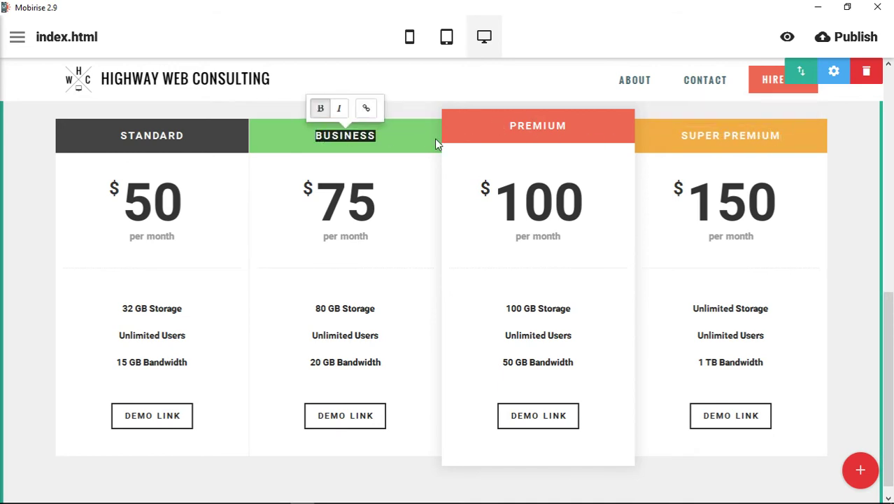
type("ENTERPRISE")
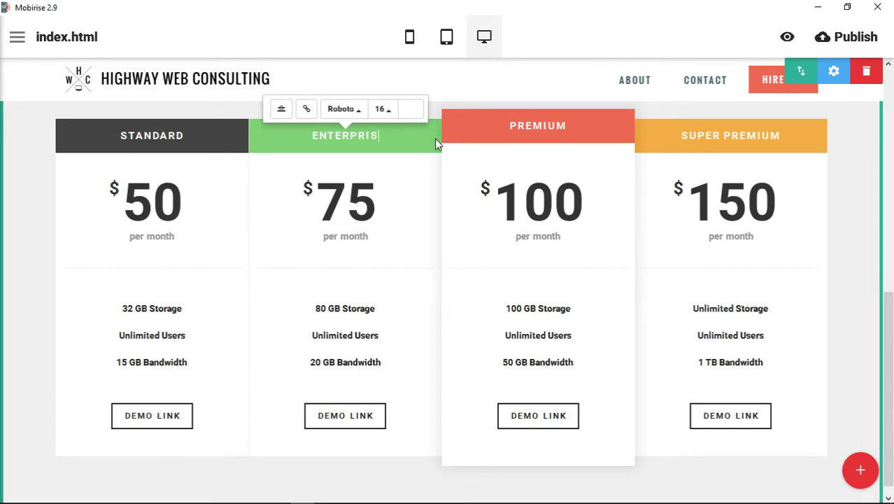
left_click(146, 135)
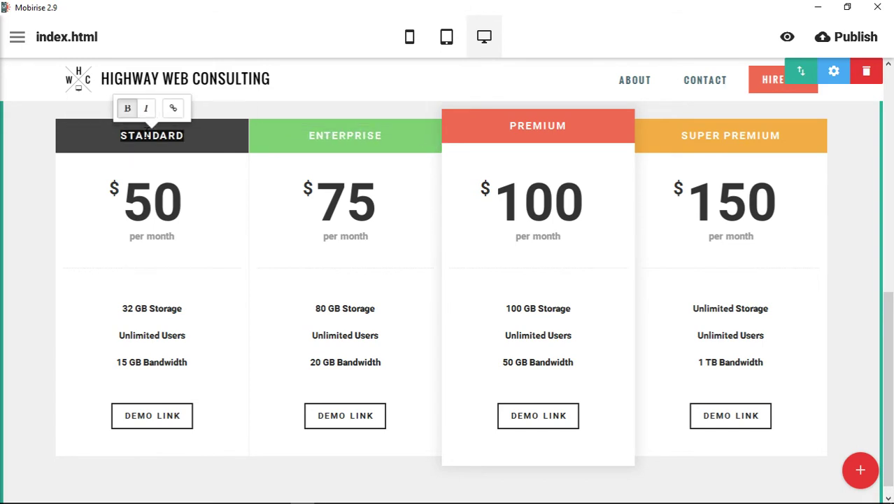
type("SOLO")
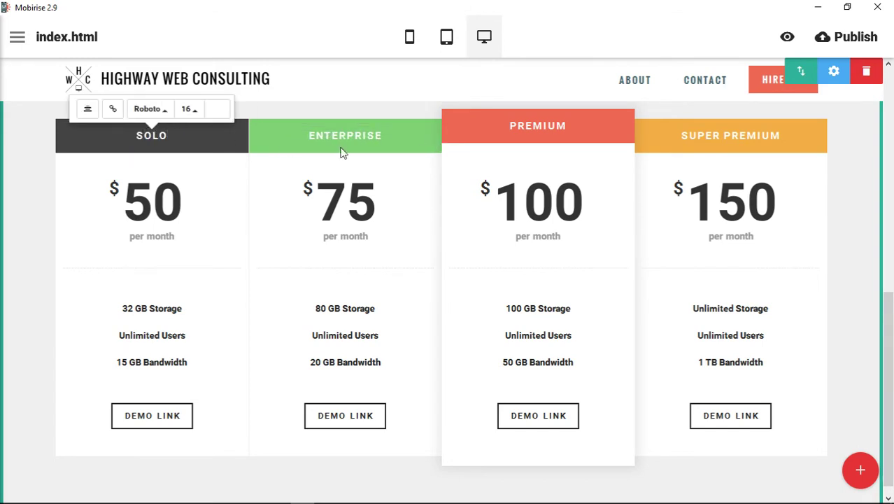
Step: Change the Enterprise card's '80 GB Storage' line to '800 GB Storage'
left_click_drag(314, 309, 377, 320)
left_click(326, 309)
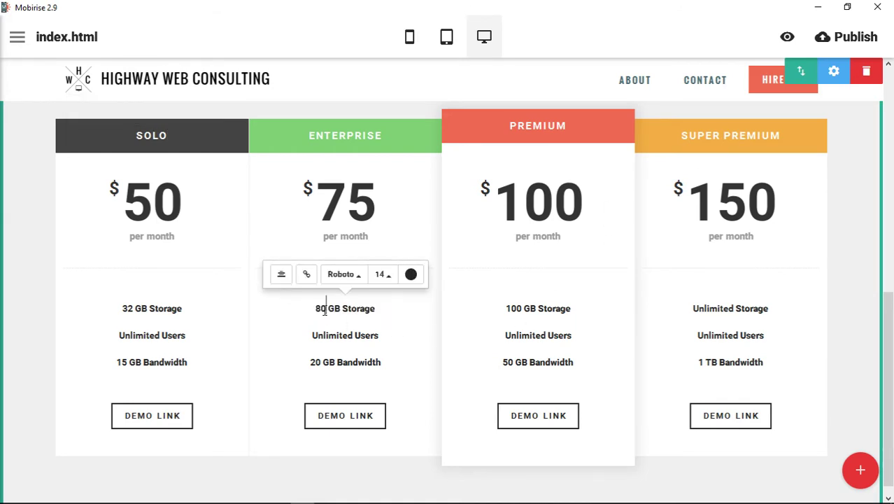
key("BackSpace")
type("00")
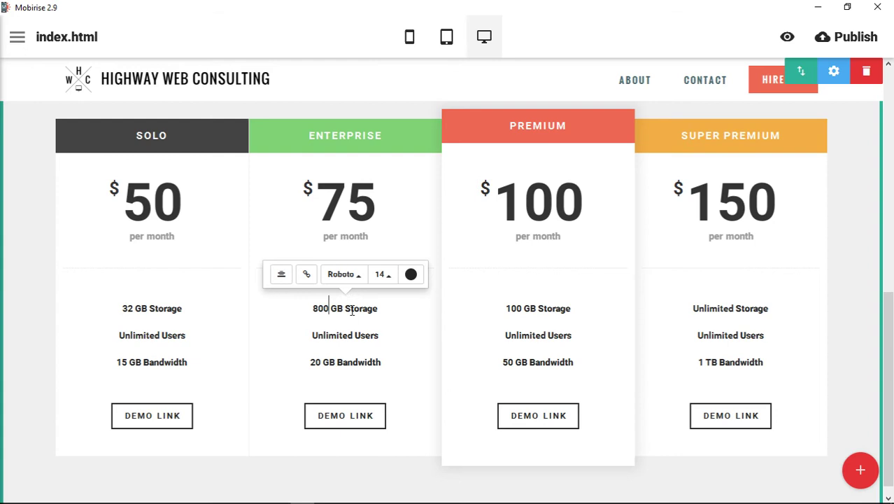
left_click(312, 340)
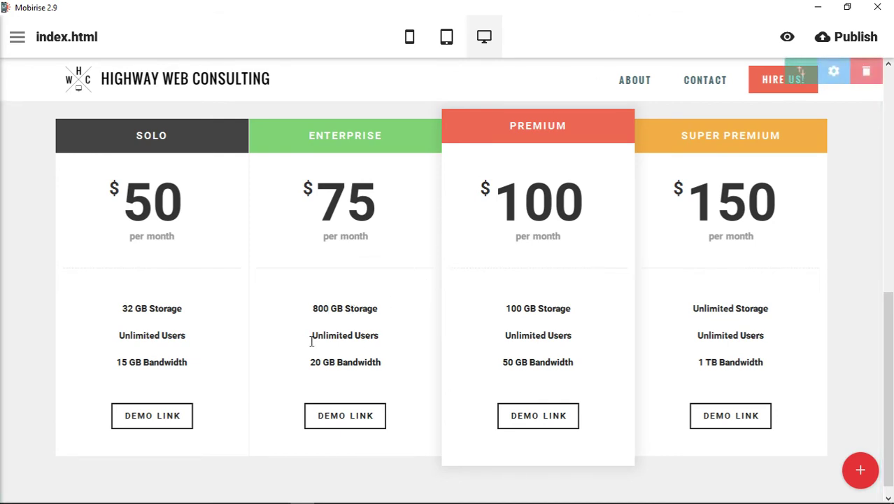
Step: Relabel the Enterprise card's DEMO LINK button as PURCHASE
left_click(346, 416)
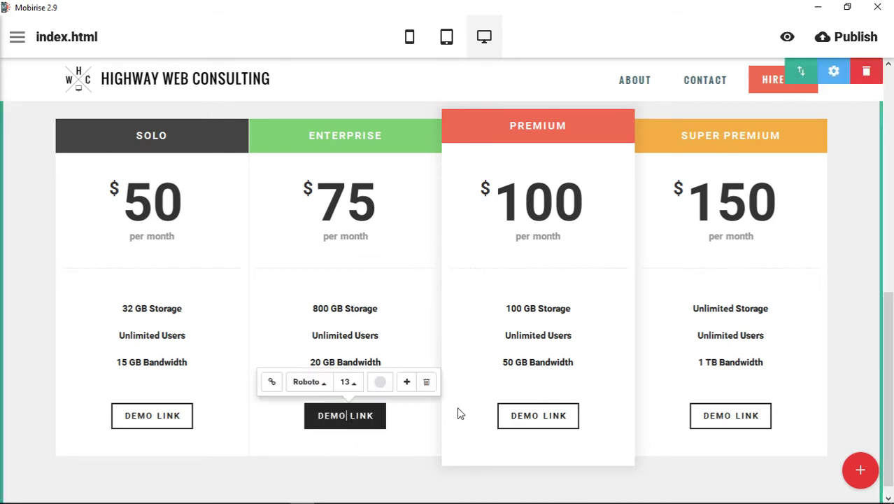
left_click_drag(372, 415, 275, 426)
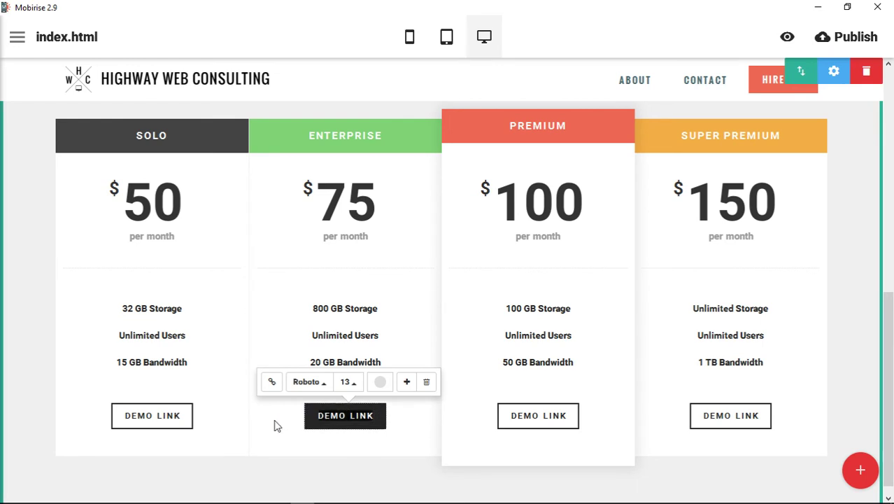
type("PUR")
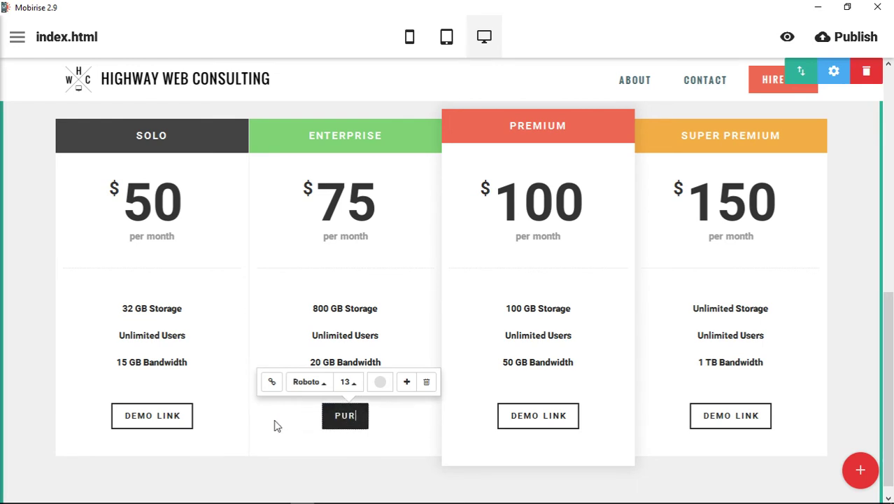
type("CHASE")
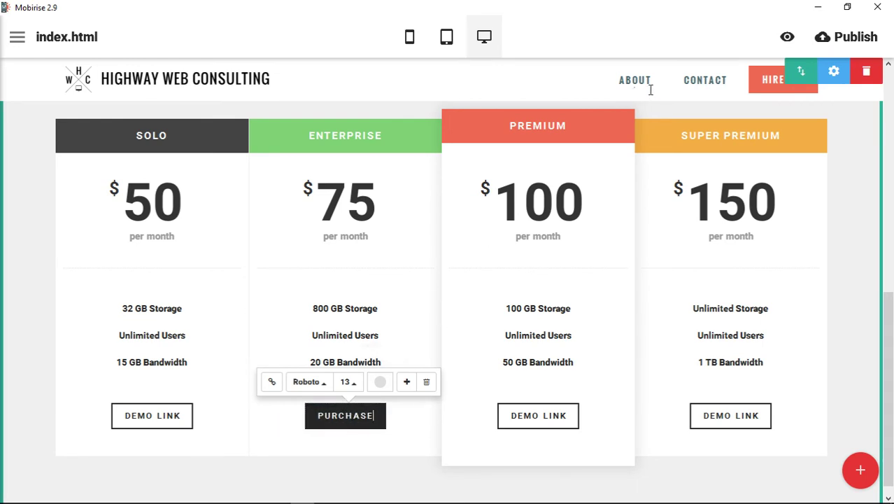
left_click(677, 30)
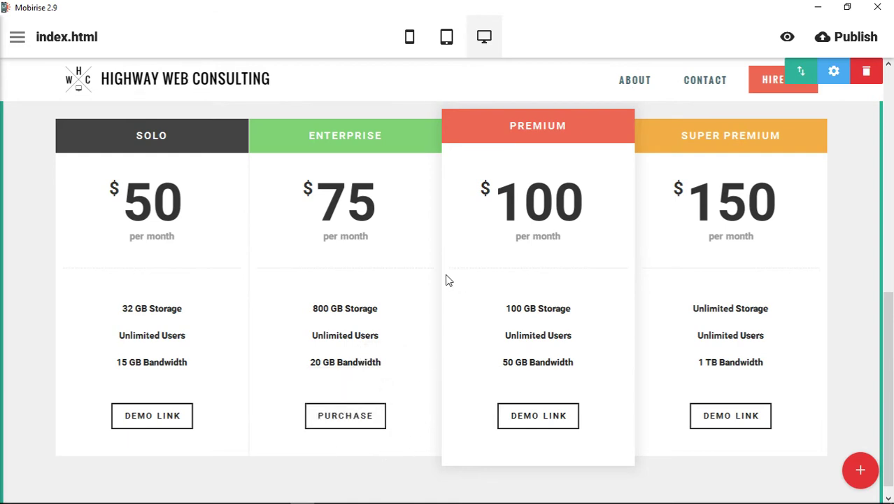
Step: Make the Enterprise card's PURCHASE button blue
left_click(360, 415)
left_click(380, 381)
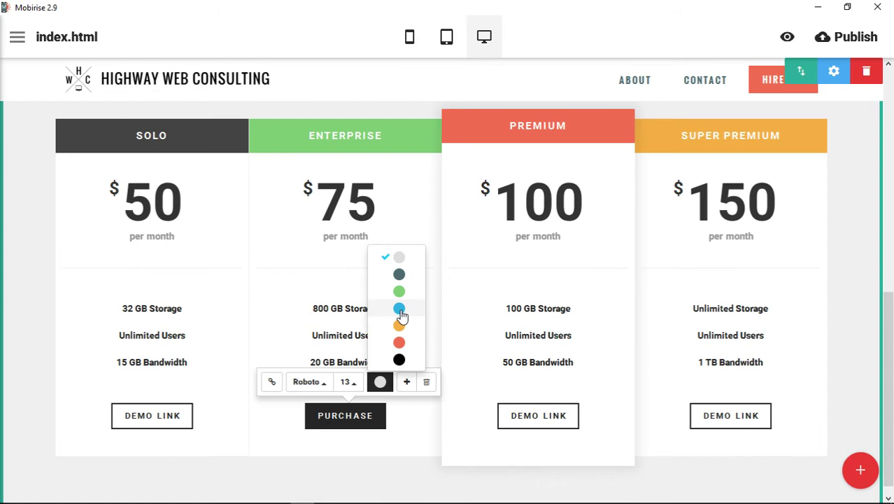
left_click(399, 309)
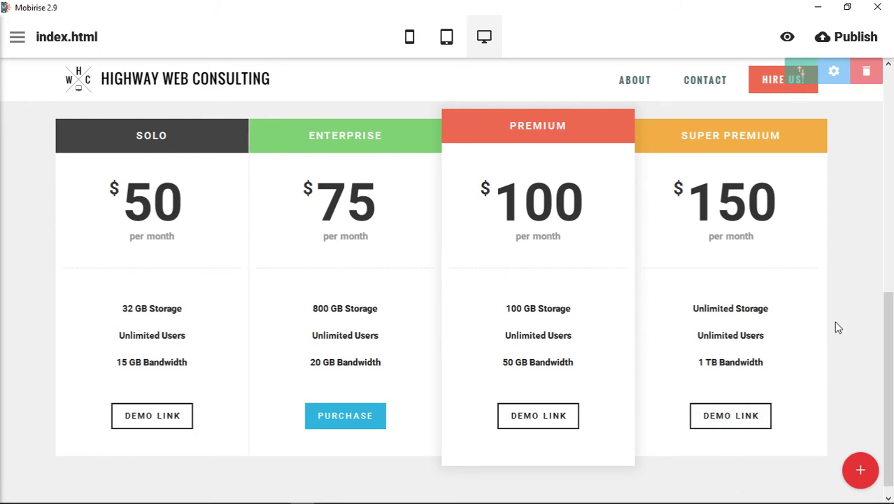
scroll(838, 328, "up", 1)
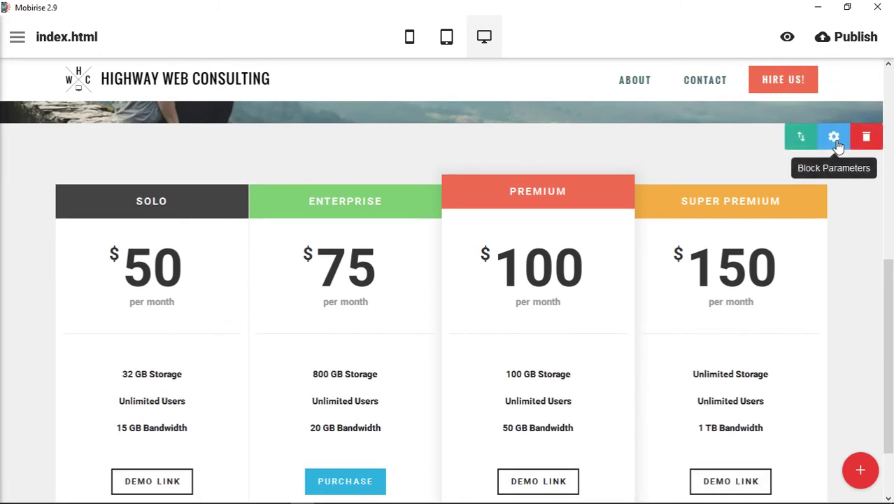
Step: Set Type Fifth from Hidden to Default in Block Parameters to show the EXTENDED card
left_click(835, 140)
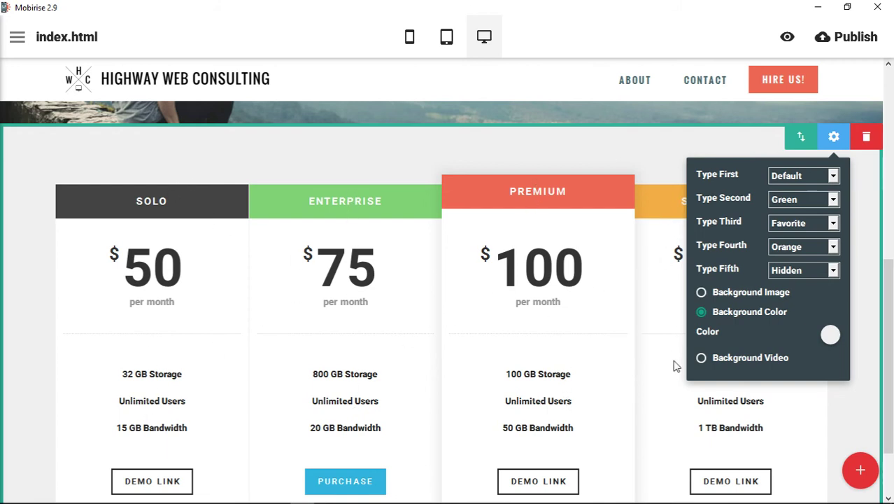
left_click(833, 271)
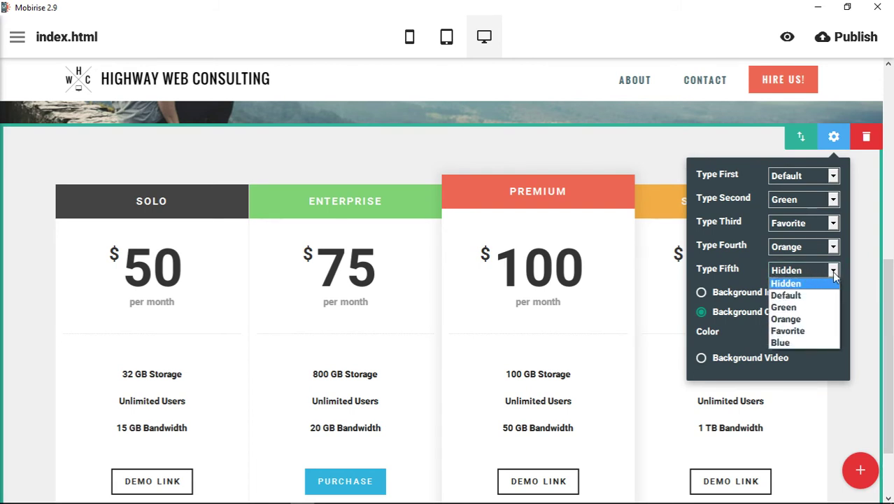
left_click(815, 296)
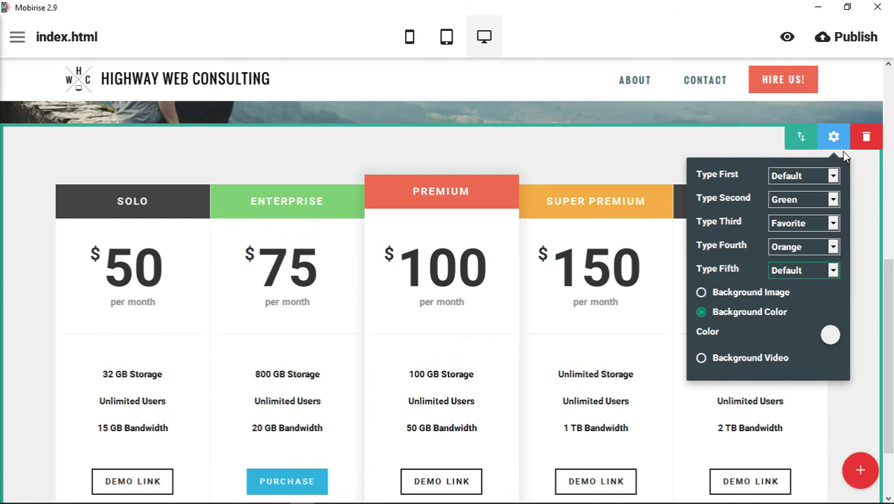
left_click(744, 30)
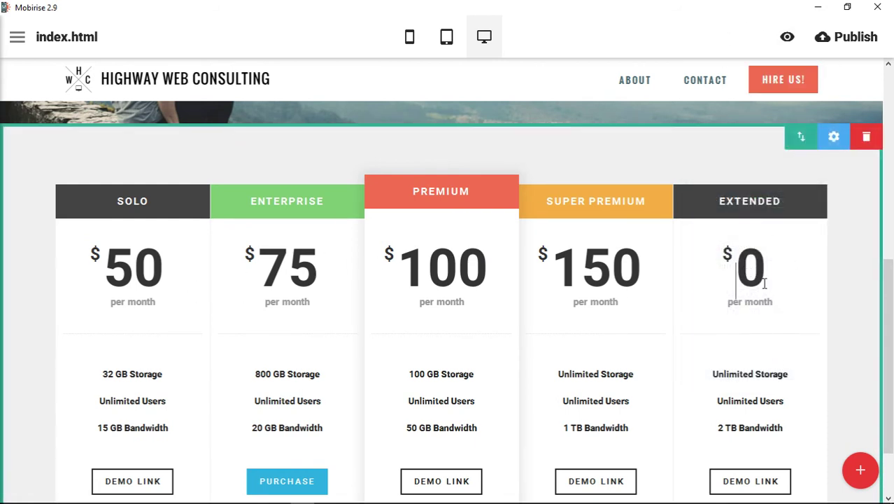
Step: Price the fifth card at $1000 and rename EXTENDED to AWESOMENESS
type("1000")
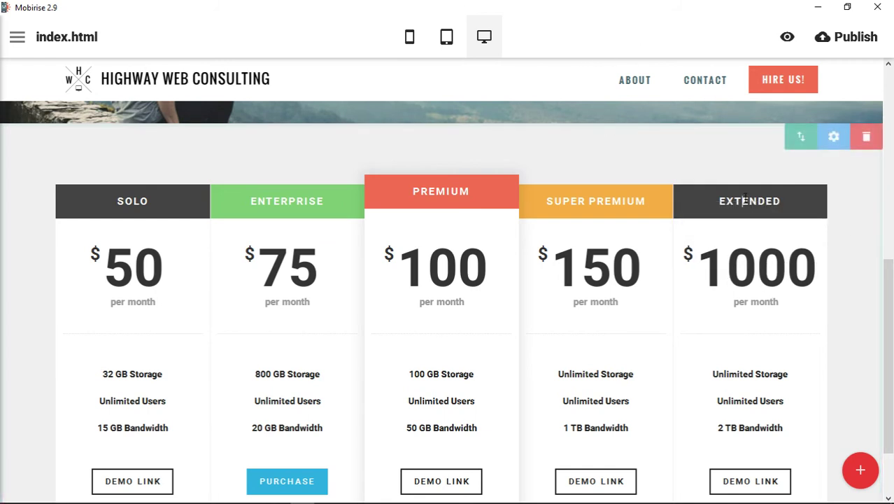
double_click(749, 201)
type("AWE")
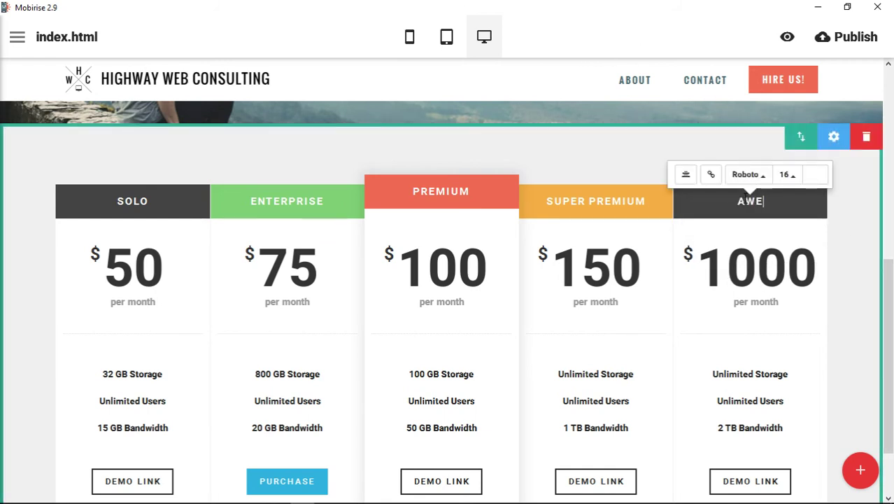
type("SOMENESS")
left_click(831, 220)
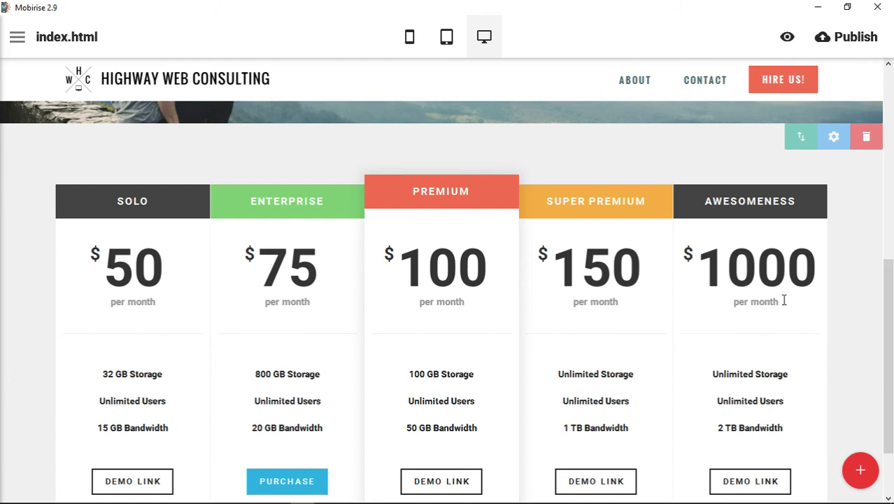
Step: In Block Parameters, set Type First to Green and Type Second to Orange
left_click(833, 144)
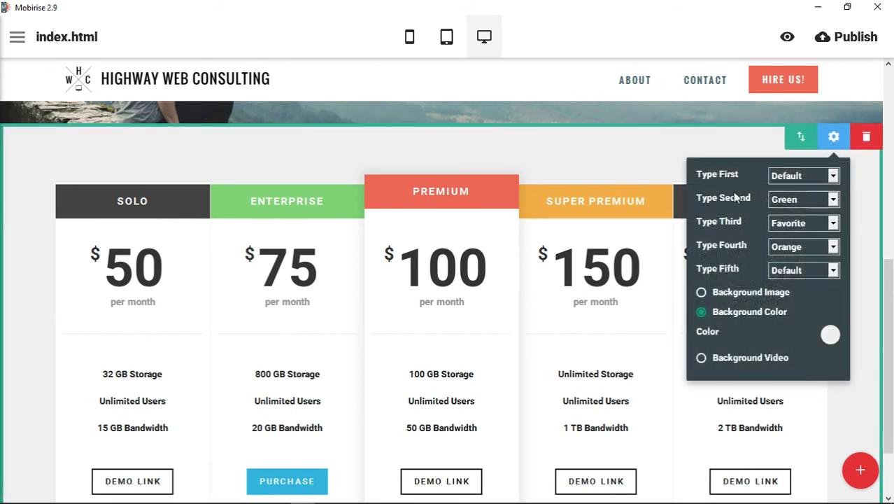
left_click(818, 271)
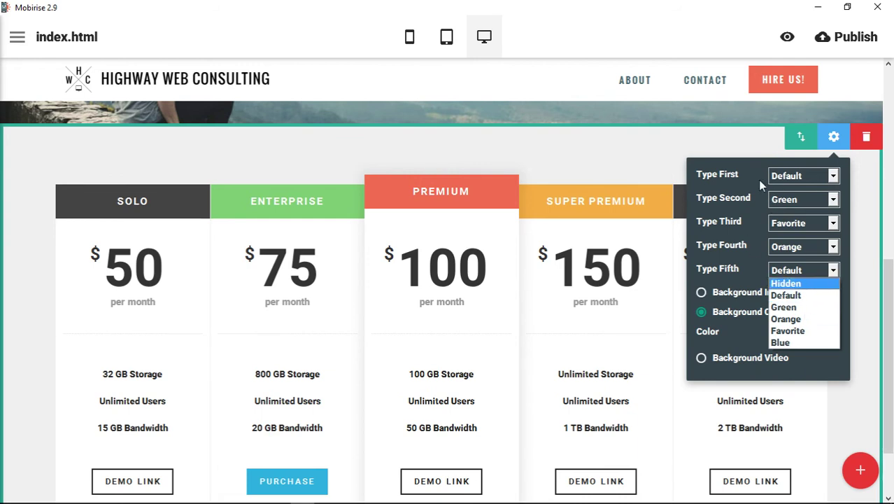
left_click(799, 178)
left_click(800, 179)
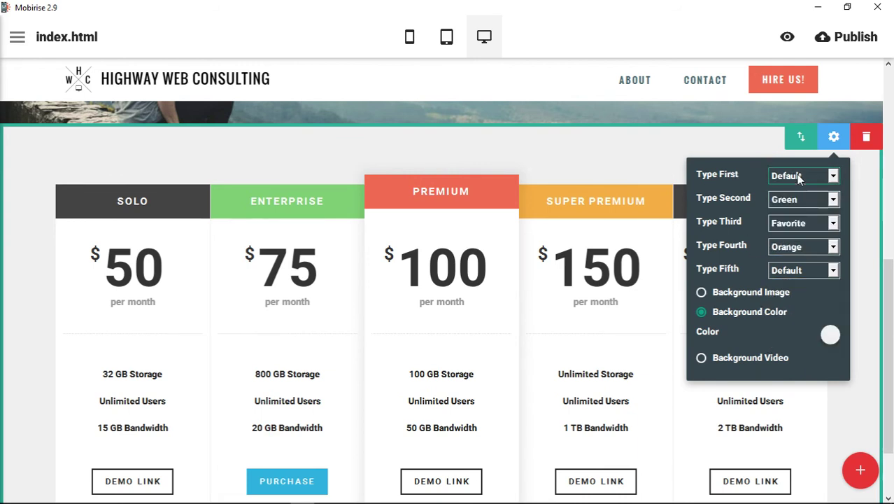
left_click(799, 179)
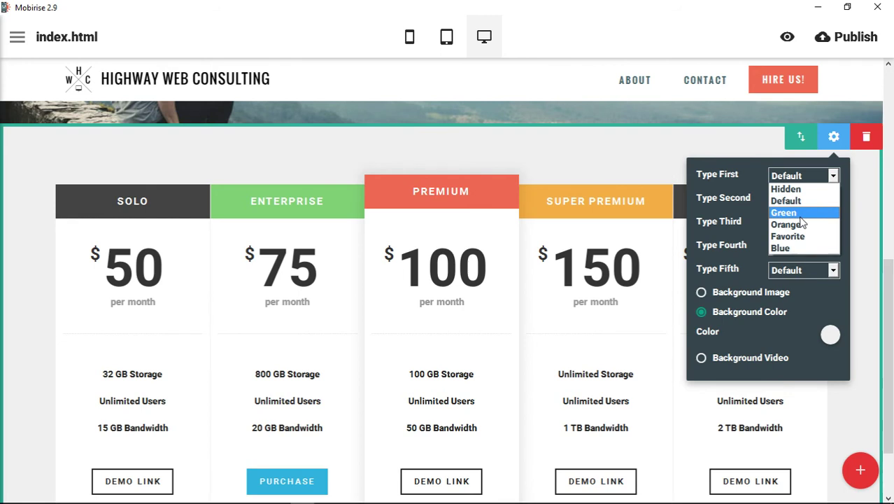
left_click(801, 213)
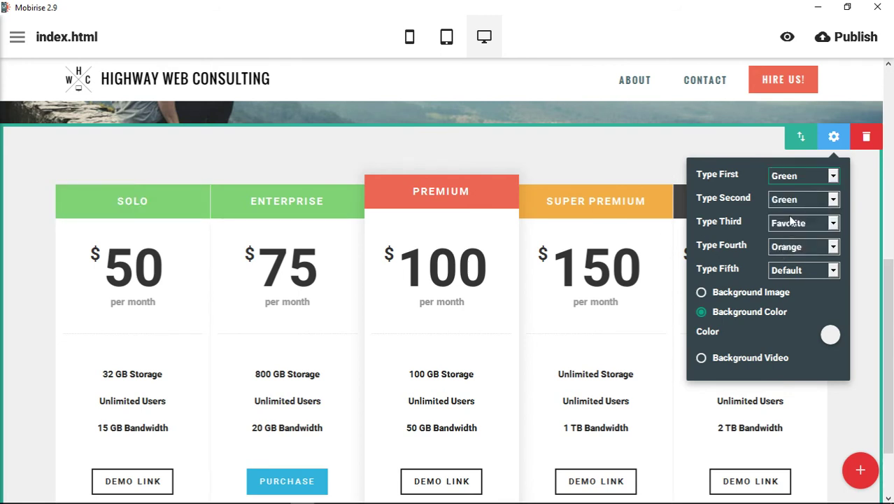
left_click(794, 200)
left_click(786, 247)
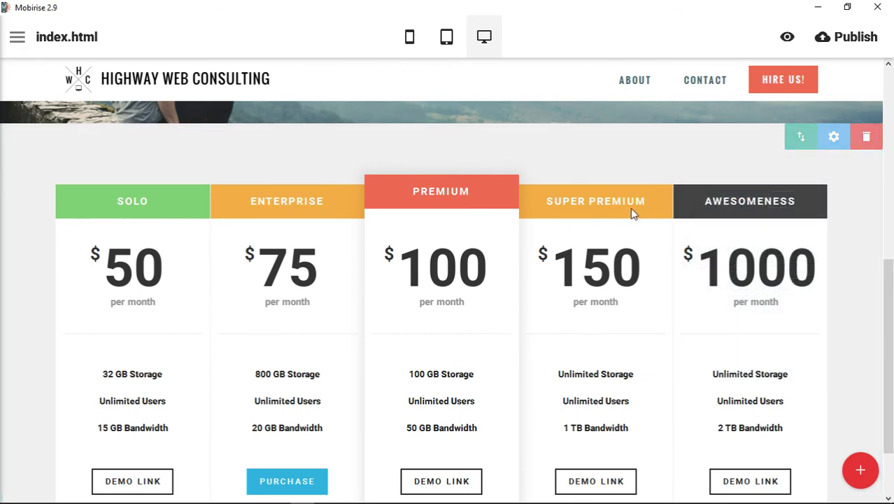
left_click(641, 202)
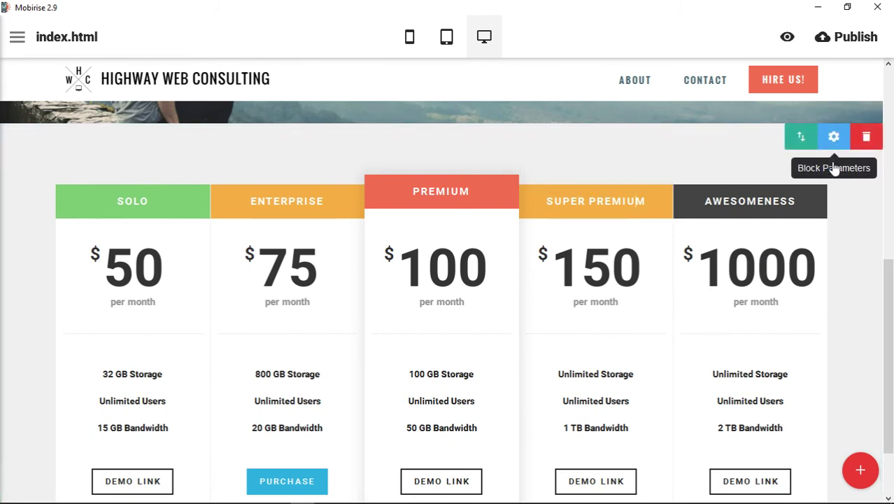
left_click(833, 138)
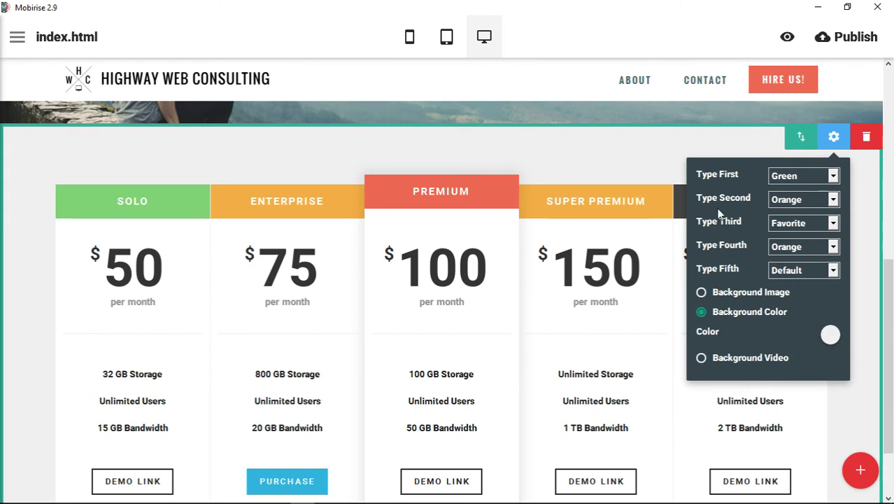
Step: Try a background image on the pricing section in Block Parameters
left_click(677, 240)
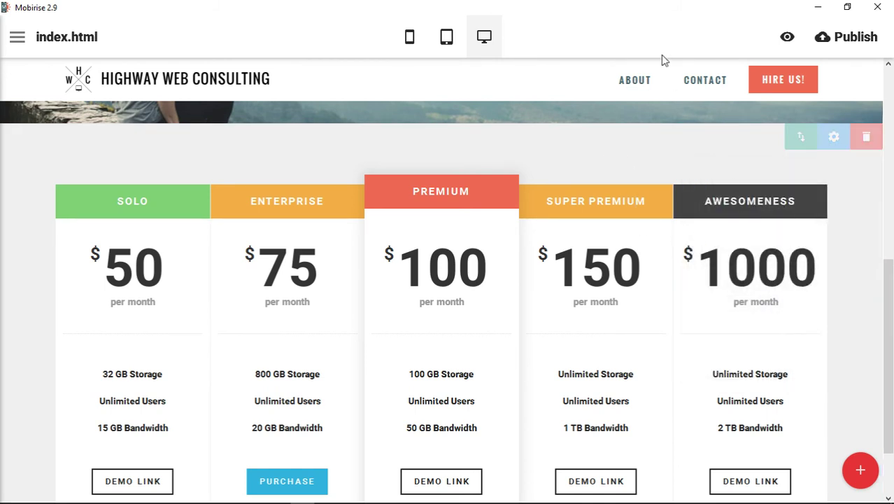
left_click(832, 139)
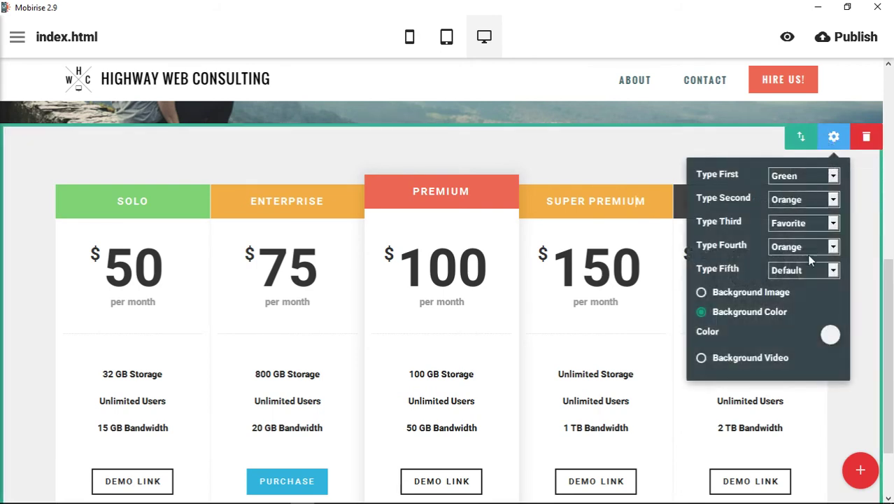
left_click(767, 299)
scroll(371, 260, "down", 1)
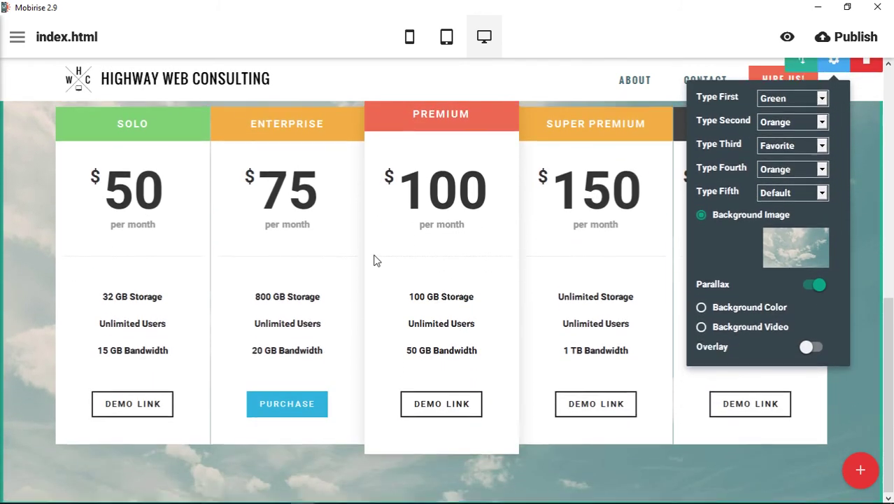
scroll(373, 260, "up", 2)
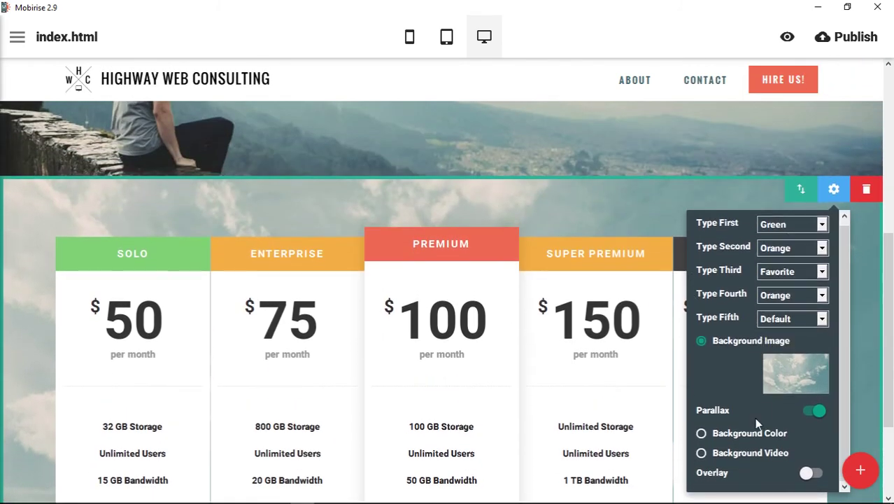
Step: Switch the pricing section to a solid Background Color using the grey-brown palette colour
left_click(750, 435)
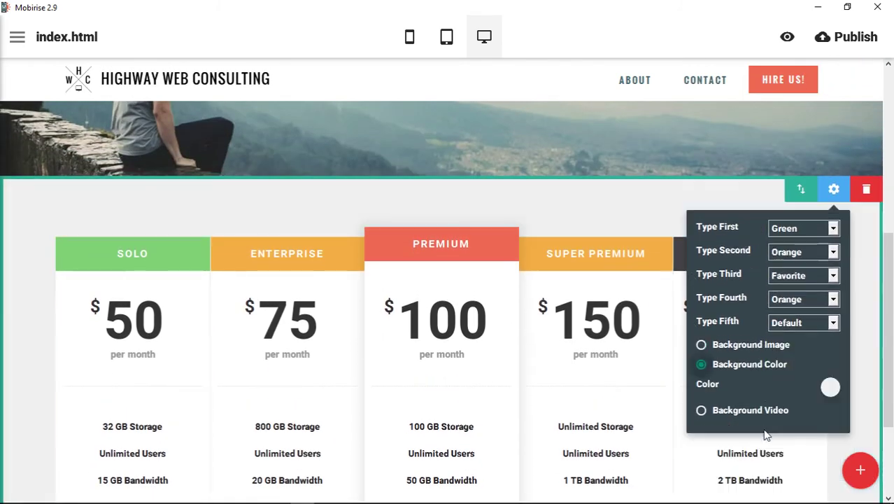
left_click(830, 388)
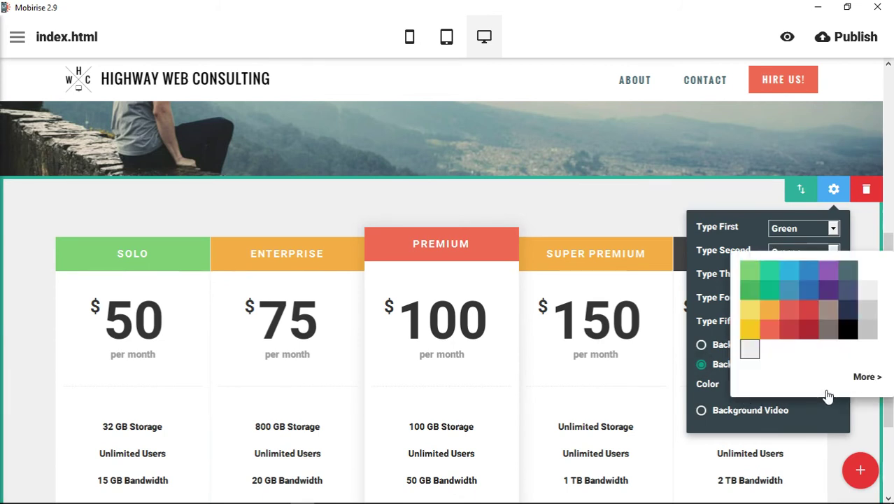
left_click(832, 335)
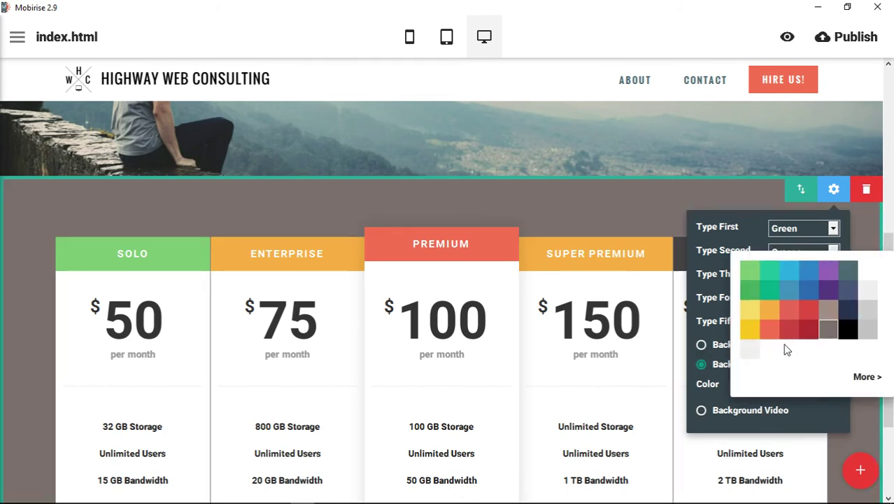
left_click(628, 223)
scroll(767, 264, "down", 1)
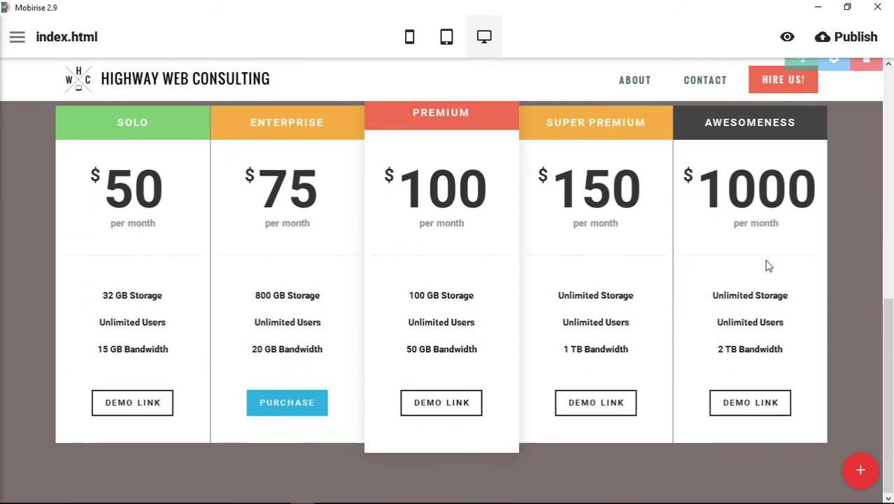
scroll(767, 260, "up", 1)
scroll(767, 261, "down", 1)
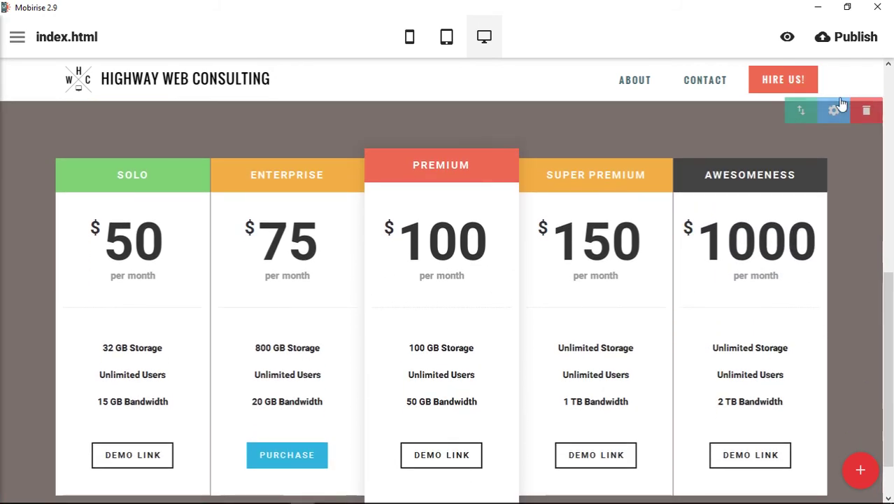
Step: Set the pricing section background to the sky video and review it
left_click(834, 112)
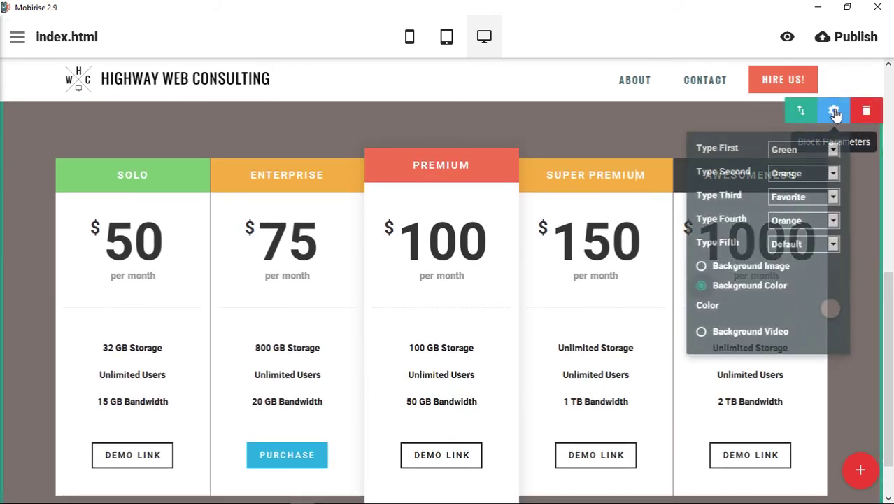
left_click(756, 330)
left_click(858, 277)
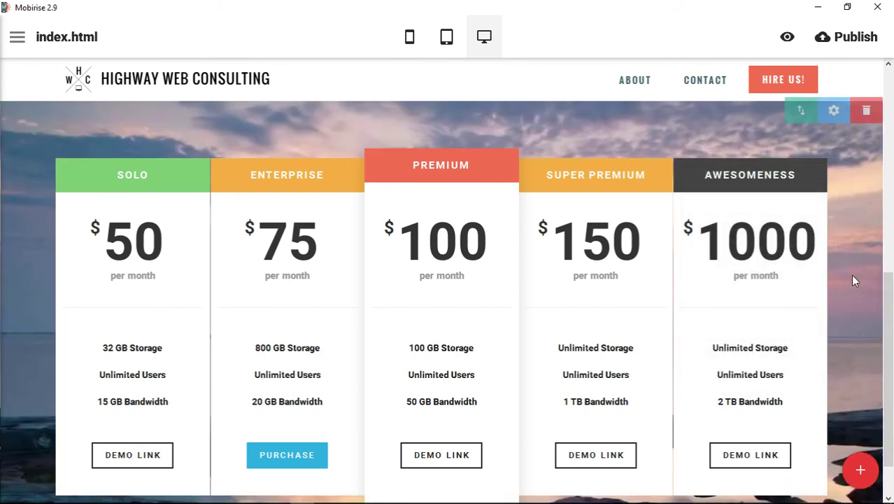
scroll(860, 269, "down", 1)
scroll(859, 270, "up", 1)
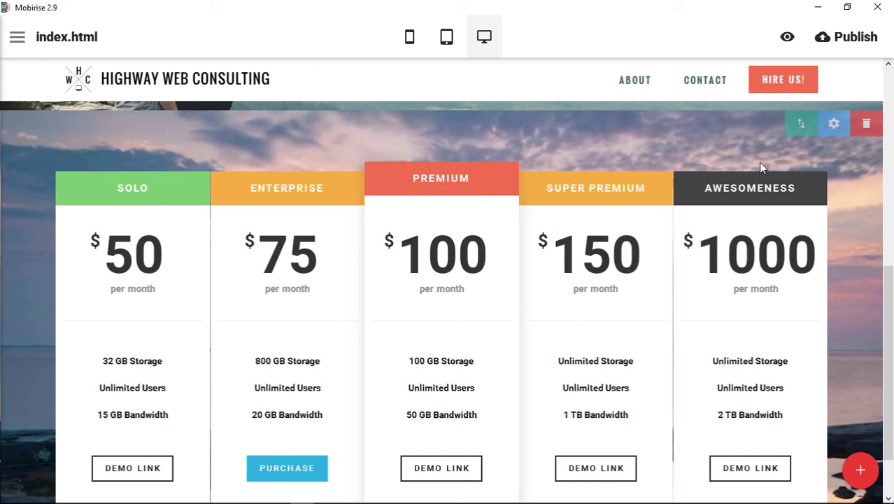
Step: Change the section to a solid Background Color and pick white from the palette
left_click(834, 124)
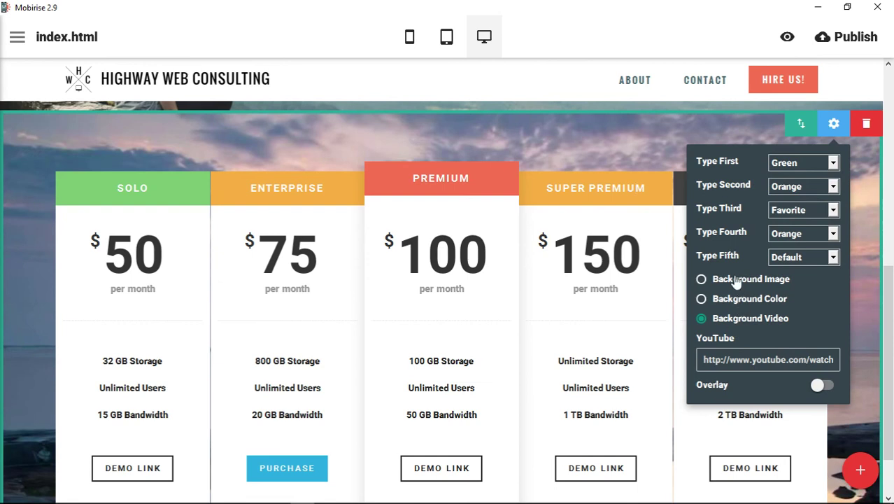
left_click(742, 300)
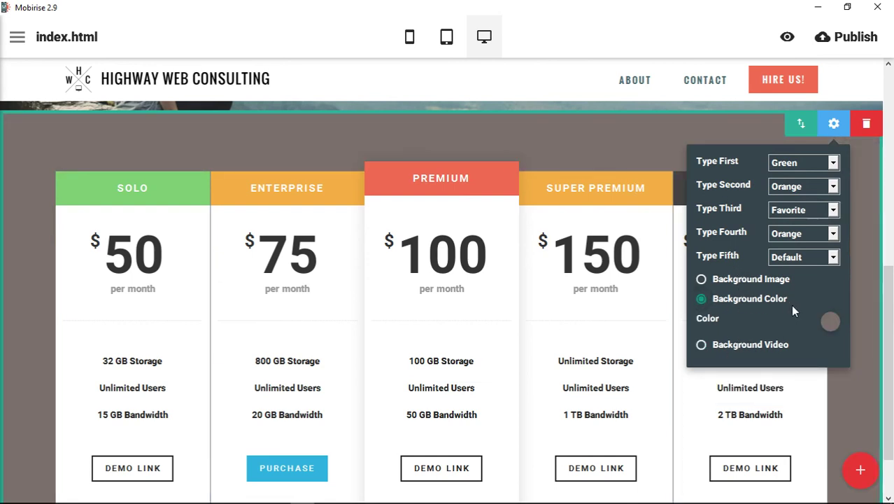
left_click(828, 321)
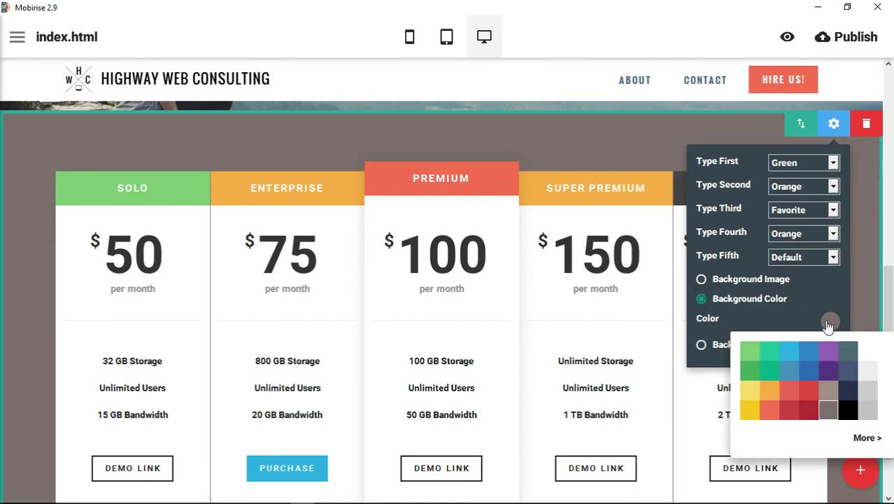
left_click(867, 357)
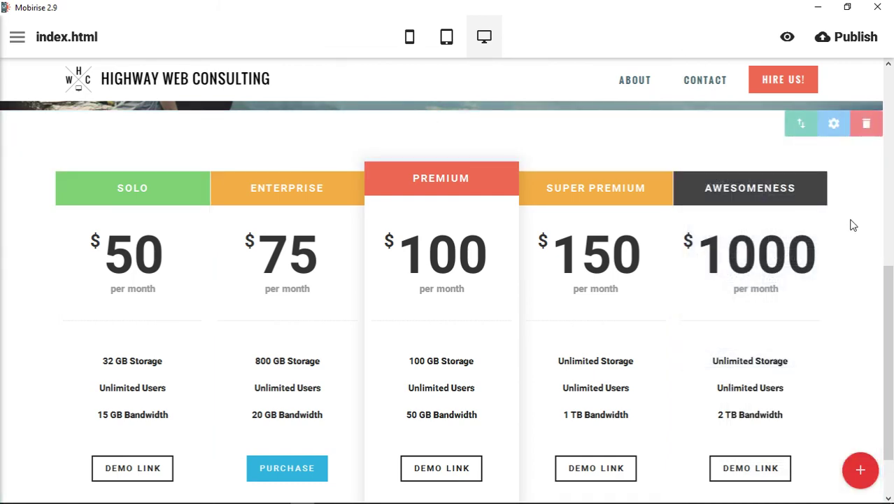
scroll(851, 231, "down", 1)
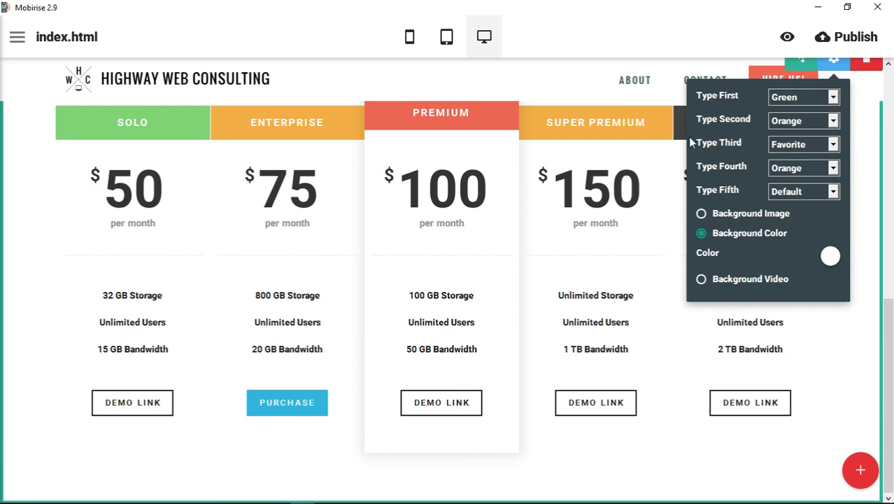
Step: Set Type Fourth and Type Fifth to Hidden, removing Super Premium and Awesomeness
left_click(809, 173)
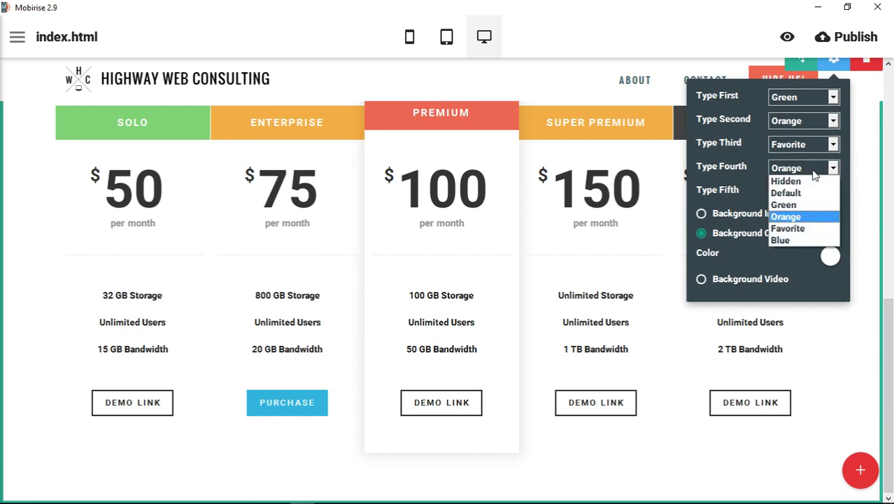
left_click(808, 180)
left_click(806, 191)
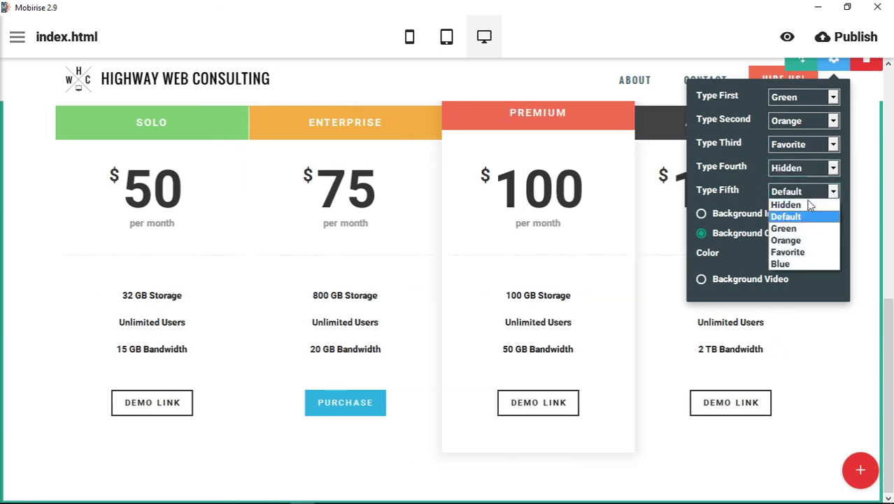
left_click(804, 212)
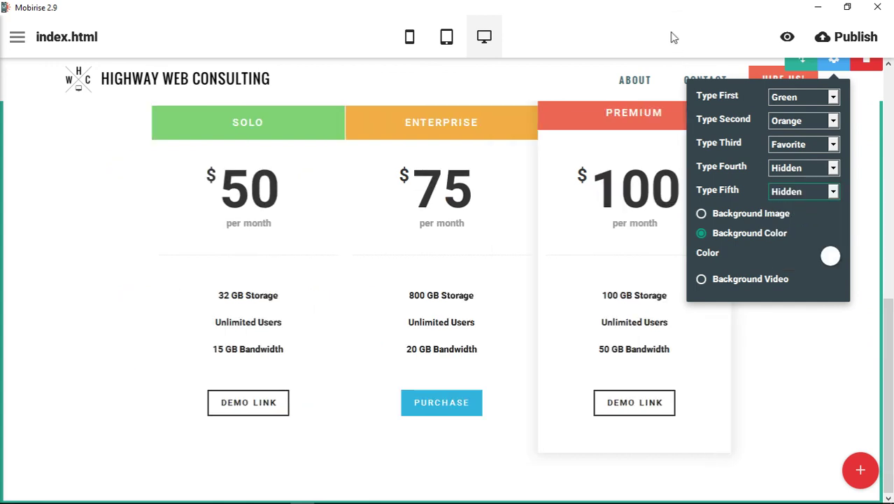
left_click(691, 106)
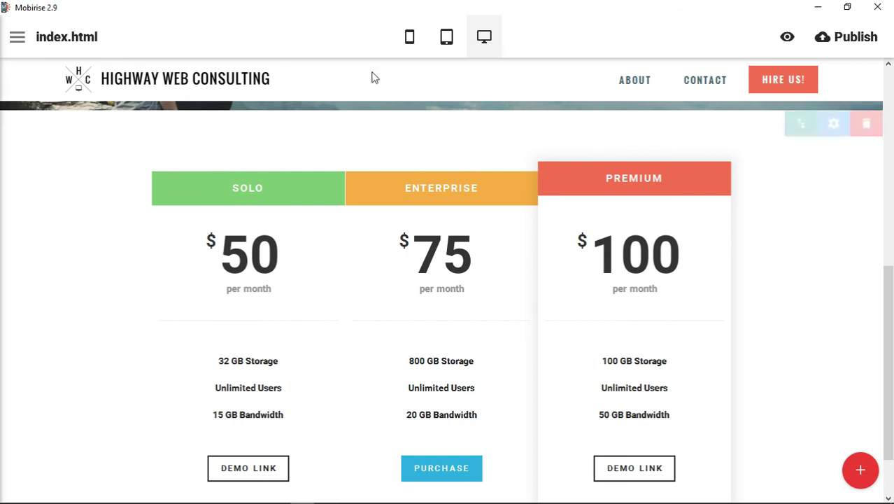
left_click(409, 36)
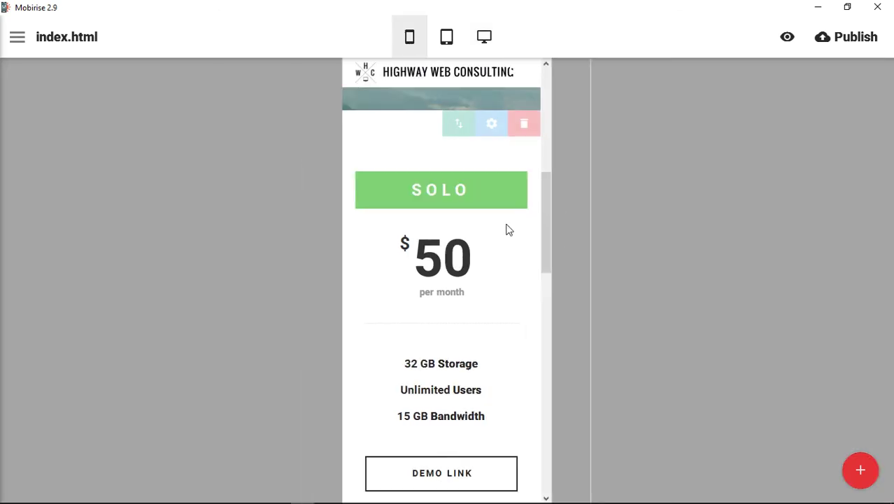
scroll(507, 230, "up", 2)
scroll(513, 229, "down", 3)
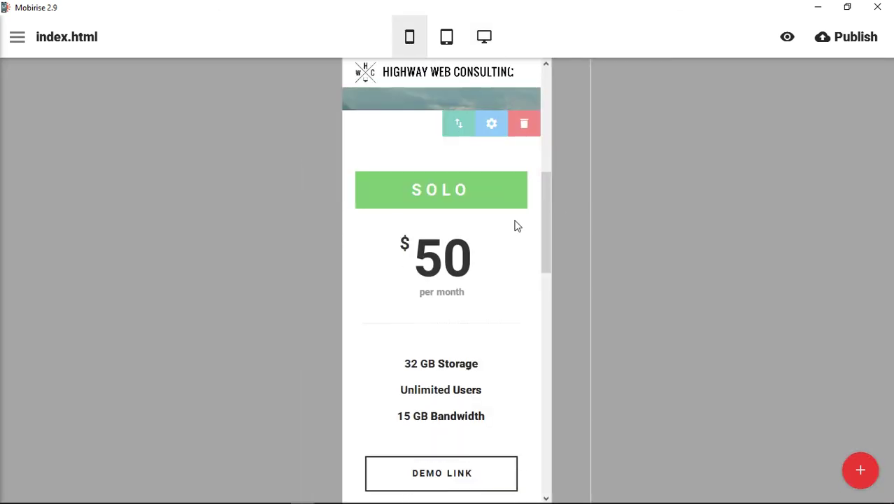
scroll(518, 223, "down", 8)
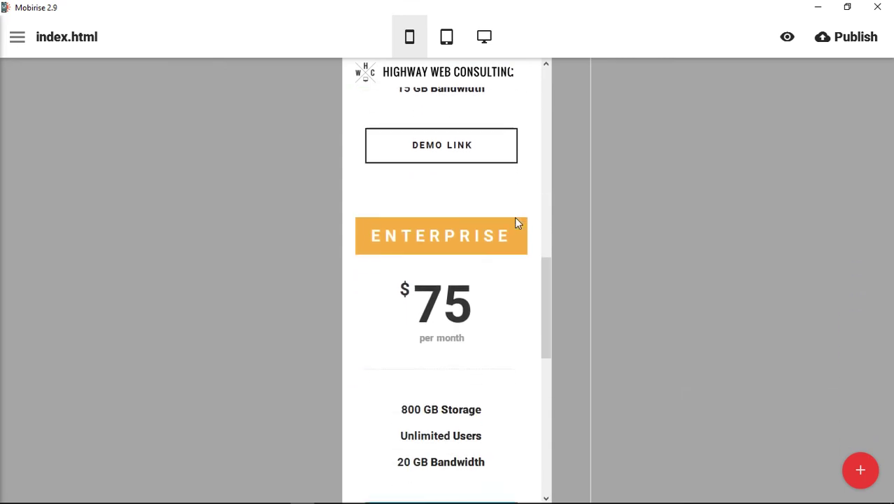
scroll(516, 219, "down", 3)
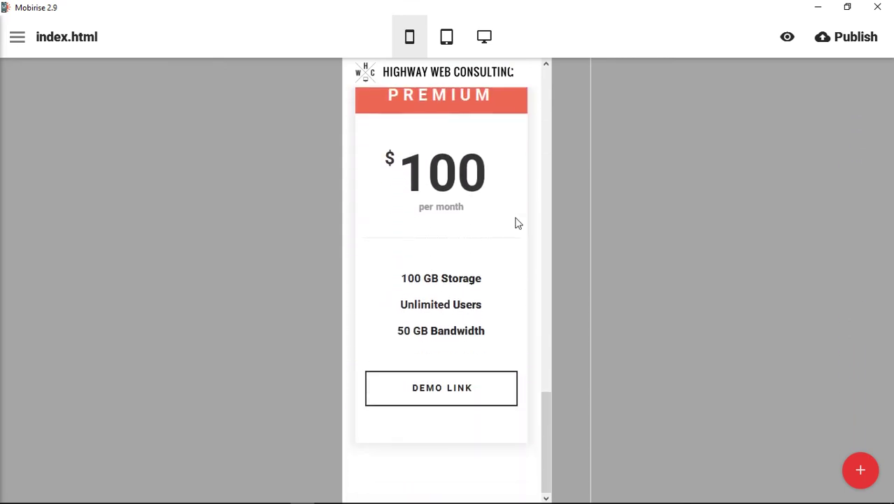
scroll(518, 223, "up", 10)
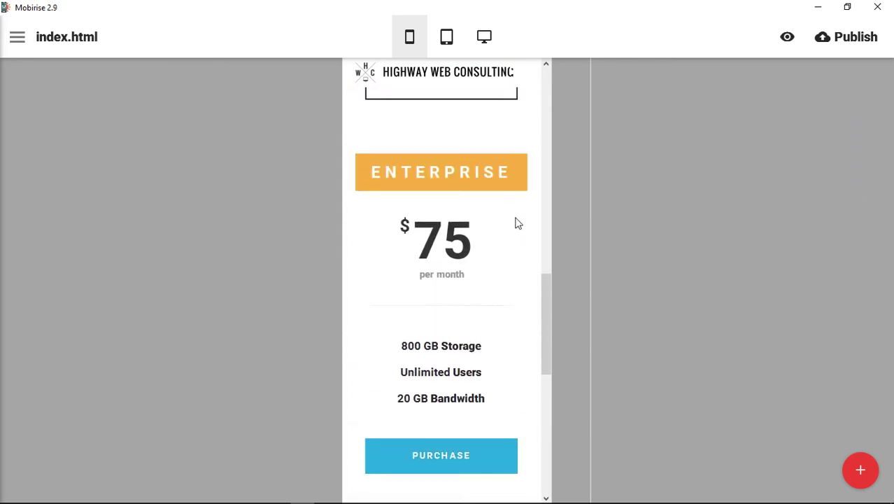
scroll(517, 218, "up", 6)
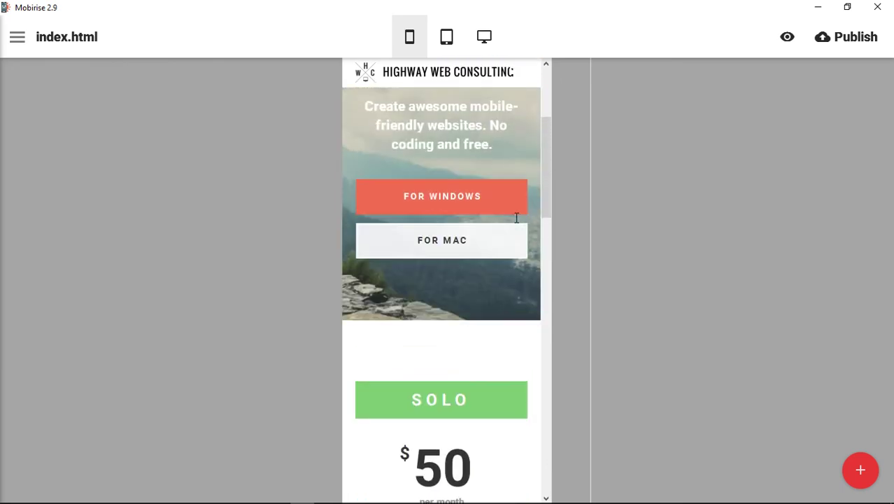
left_click(447, 39)
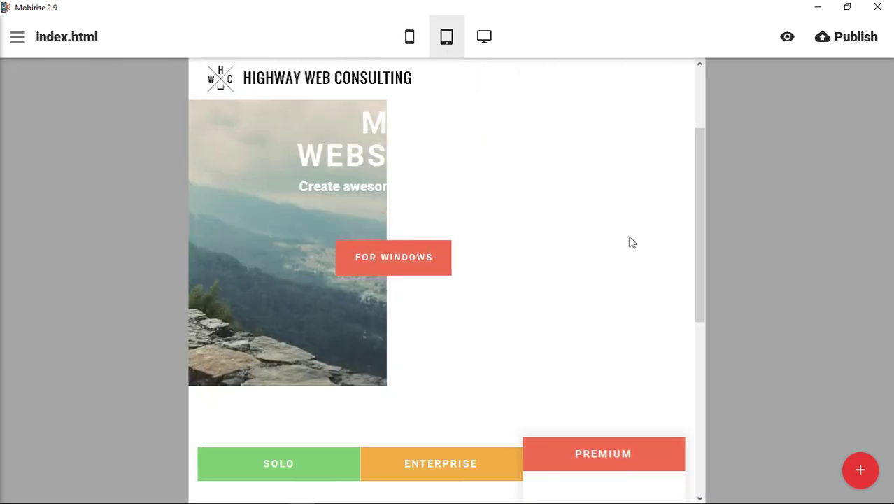
scroll(633, 237, "down", 2)
scroll(643, 242, "down", 4)
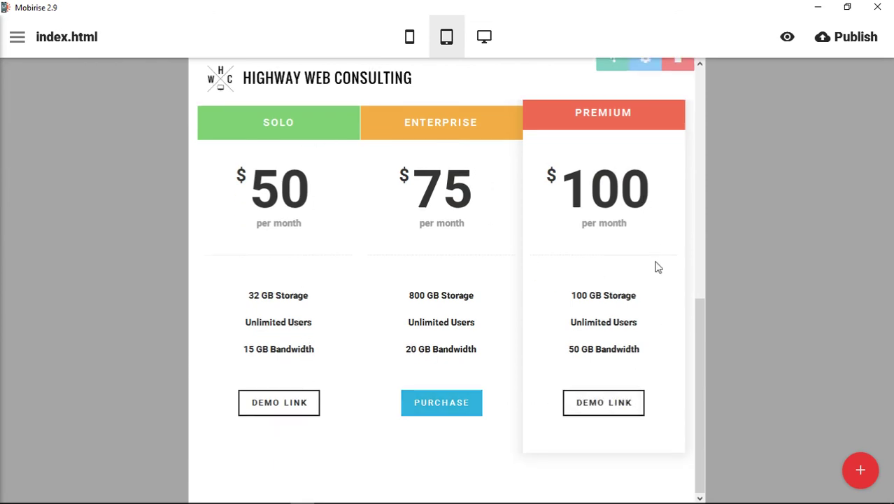
left_click(489, 40)
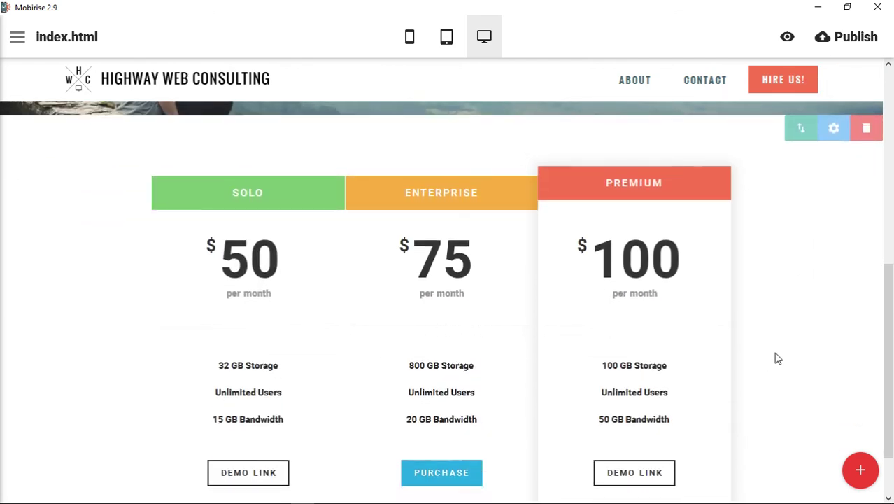
Step: Open the Blocks panel with the red + button and scroll to Forms, Maps and Footers
scroll(781, 358, "down", 1)
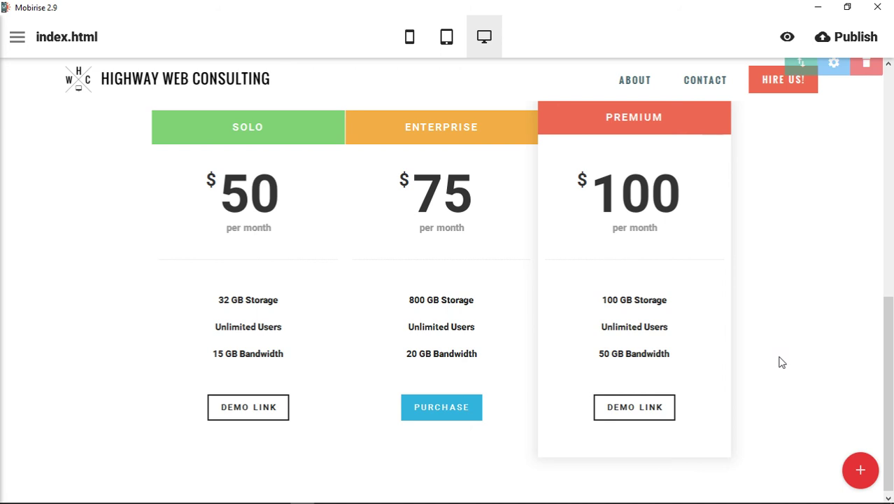
left_click(860, 470)
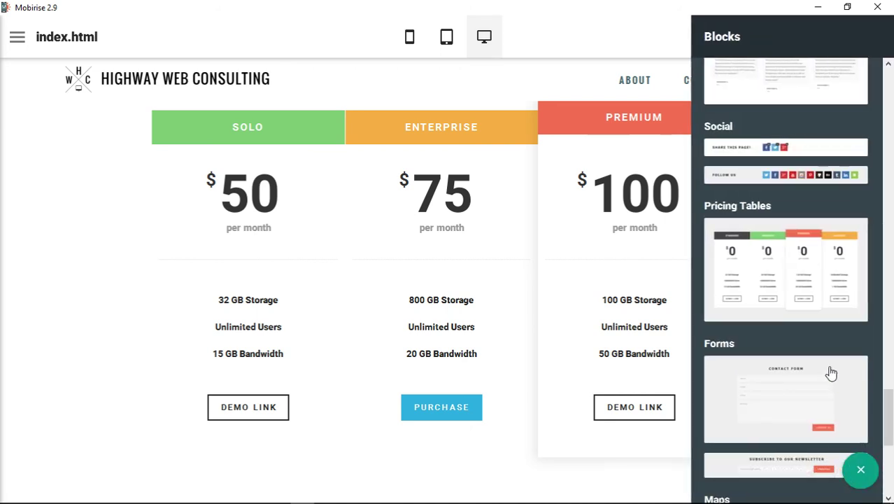
scroll(778, 309, "down", 3)
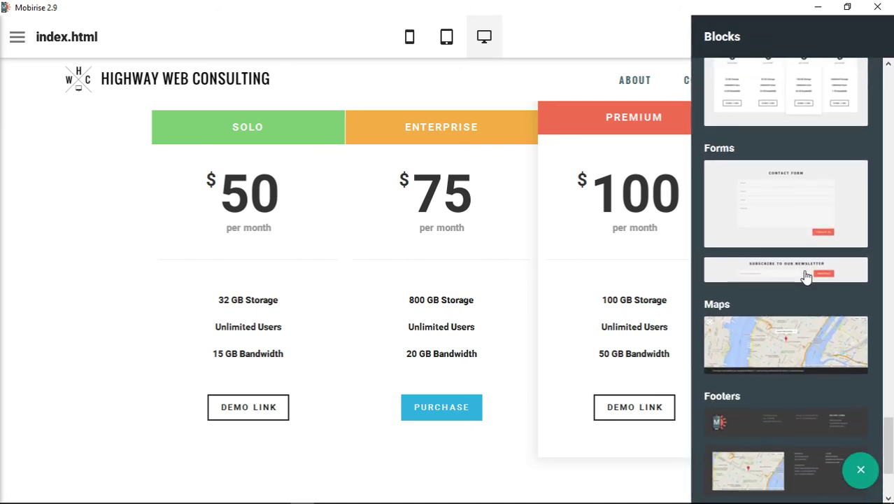